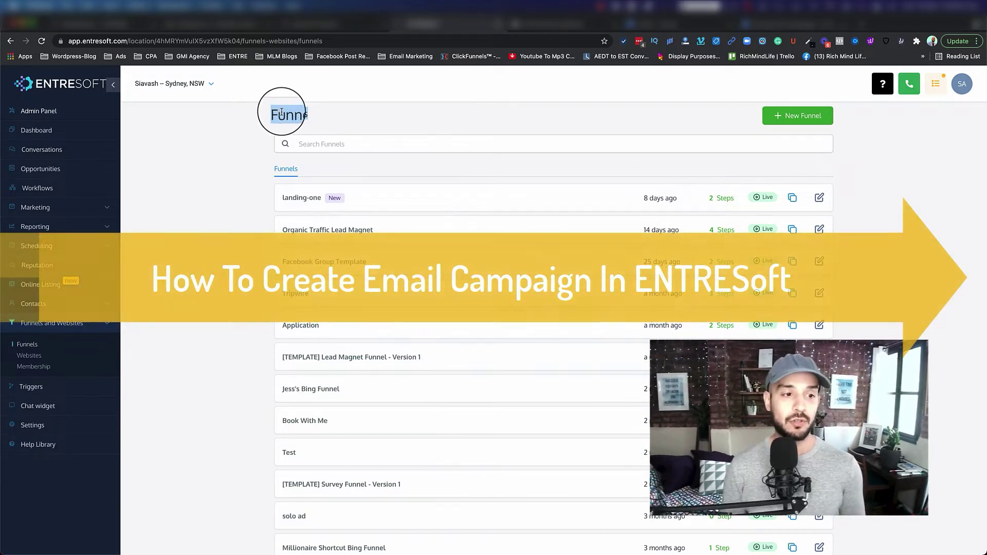
# Expand the Marketing section in the left sidebar to reveal its pages.
pyautogui.click(109, 208)
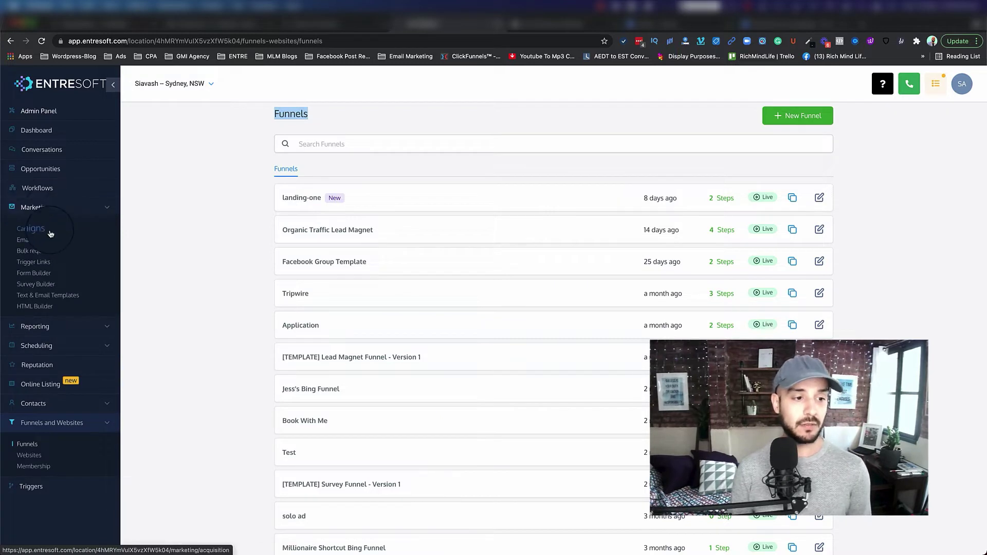
# Go to the Campaigns list and begin creating a new campaign.
pyautogui.click(32, 231)
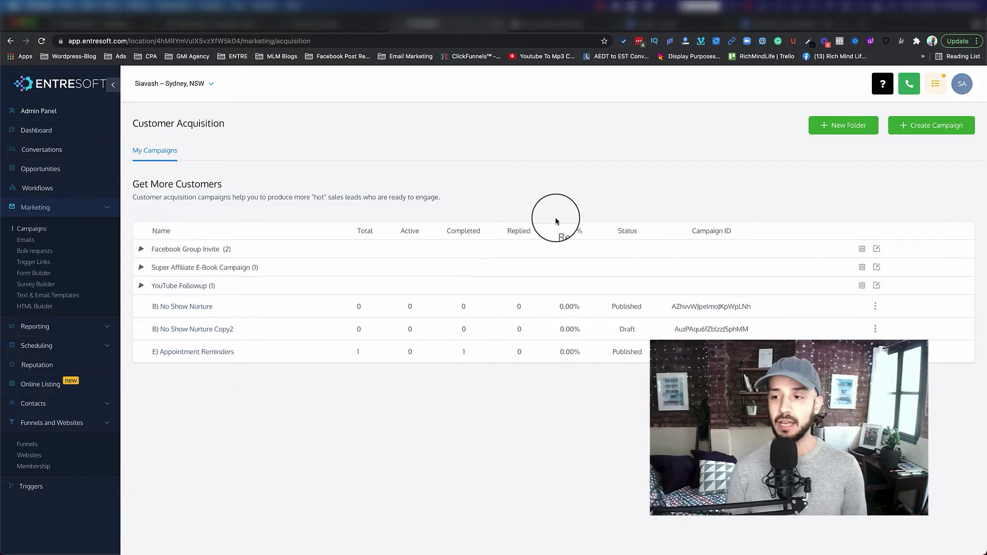
pyautogui.click(944, 130)
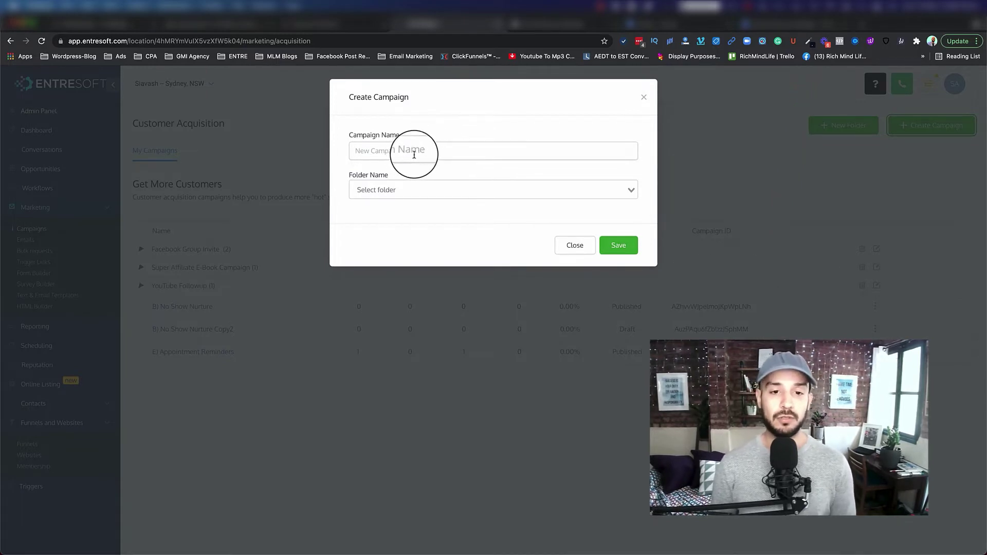
# Name the new campaign 'Speechelo Offer', leave the folder empty, and save it.
pyautogui.click(417, 152)
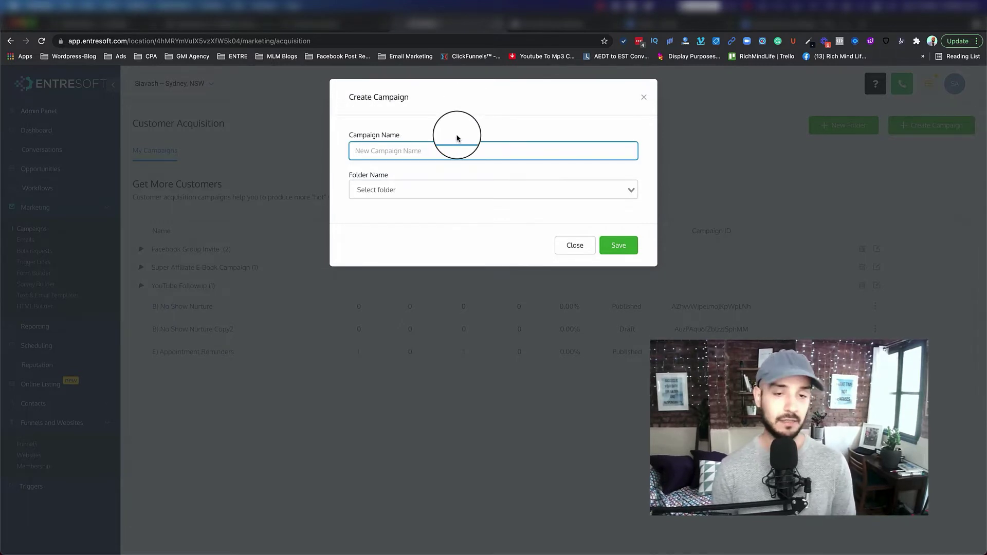
pyautogui.write('Spp')
pyautogui.press('BackSpace')
pyautogui.write('e')
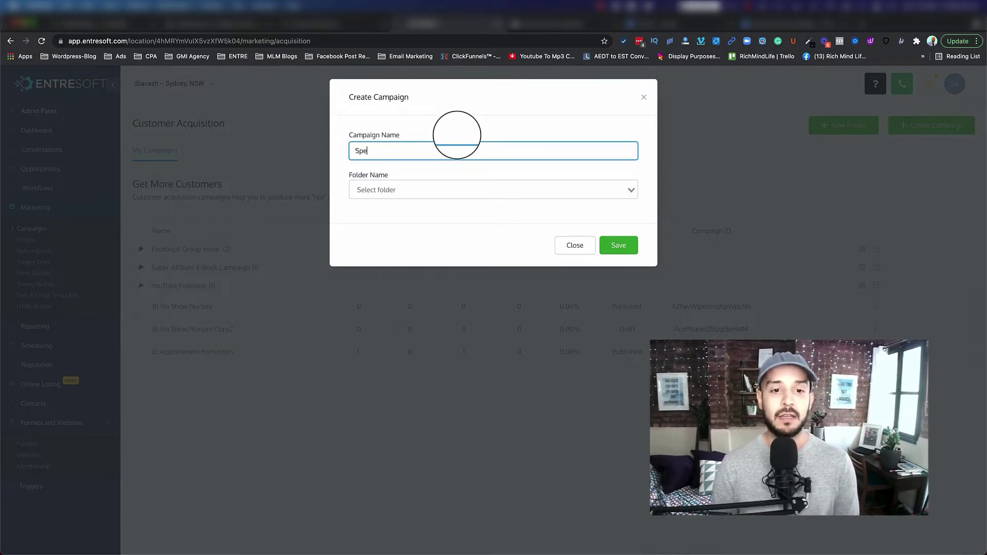
pyautogui.write('ach To')
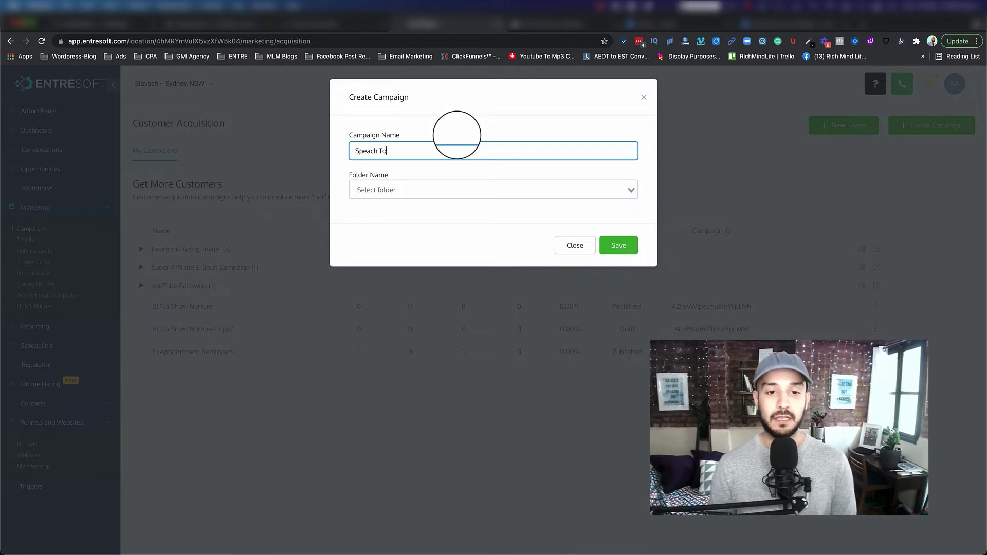
pyautogui.press('super+a')
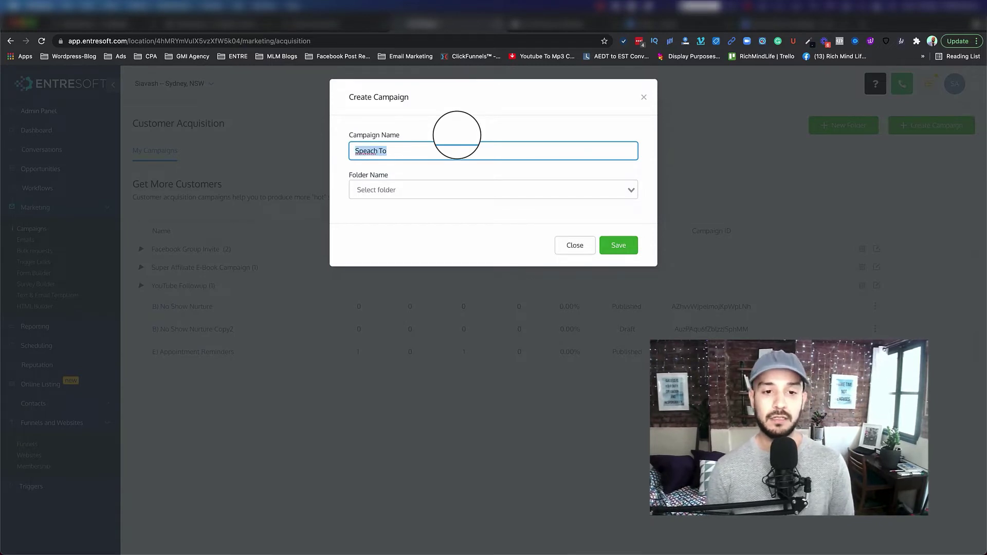
pyautogui.press('super+a')
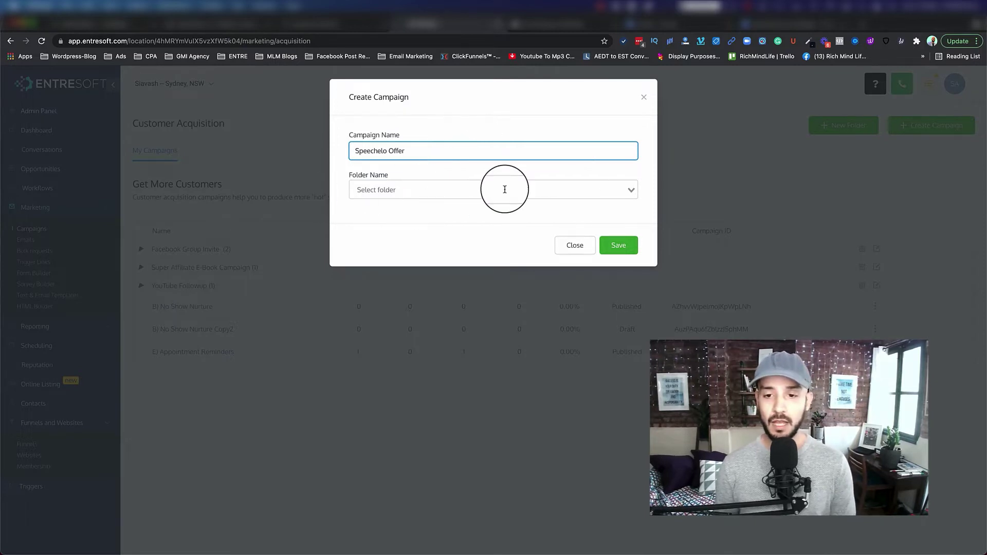
pyautogui.click(618, 252)
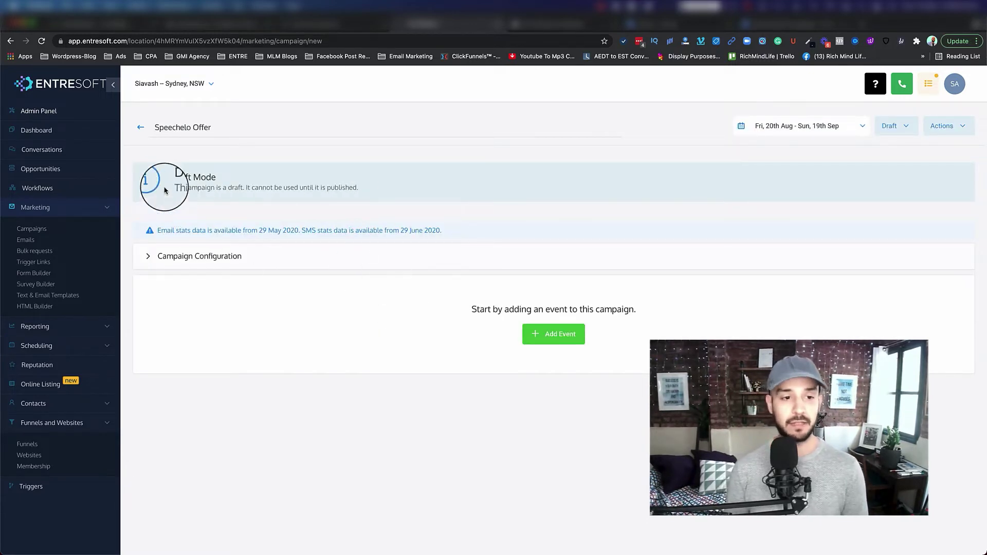
# Add the campaign's first event and choose Email as its type.
pyautogui.moveTo(171, 176); pyautogui.dragTo(227, 181)
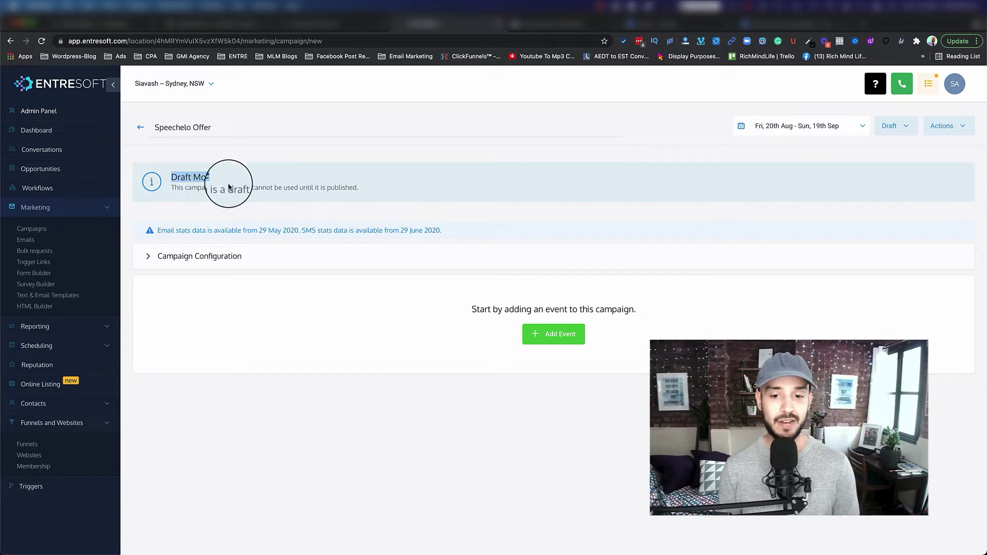
pyautogui.click(557, 339)
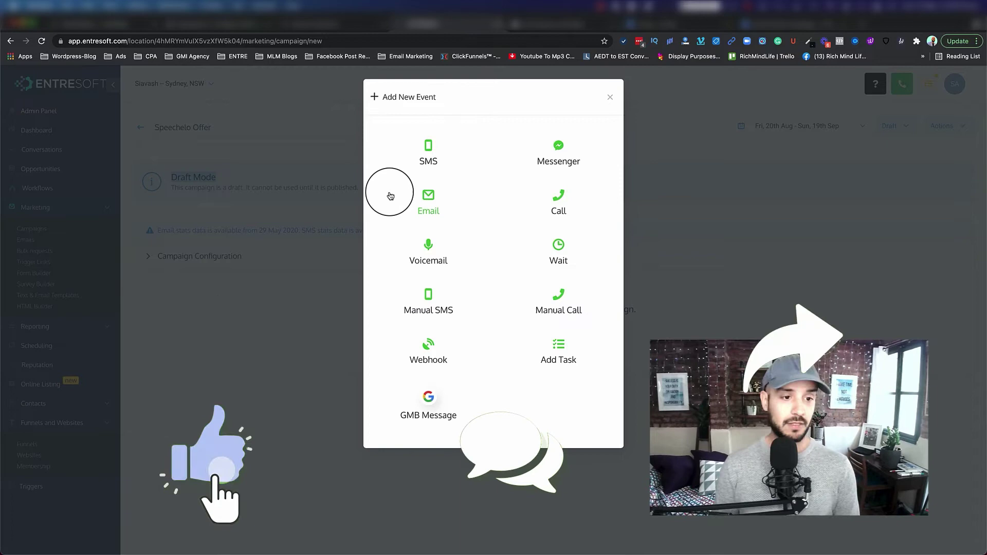
pyautogui.click(425, 200)
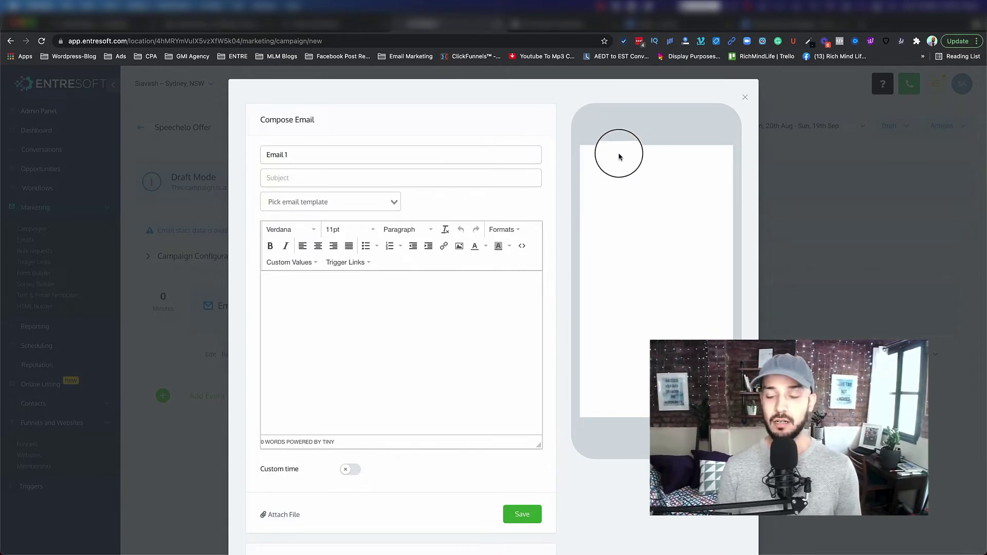
# Enter 'Thanks for subscribing!' as Email 1's subject line.
pyautogui.click(330, 179)
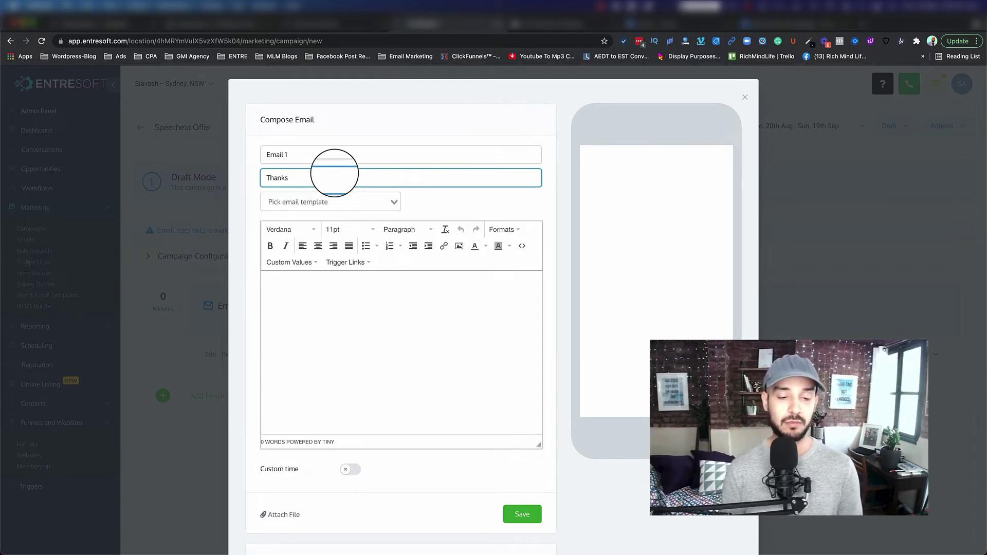
pyautogui.write('Thanks for subscribing!')
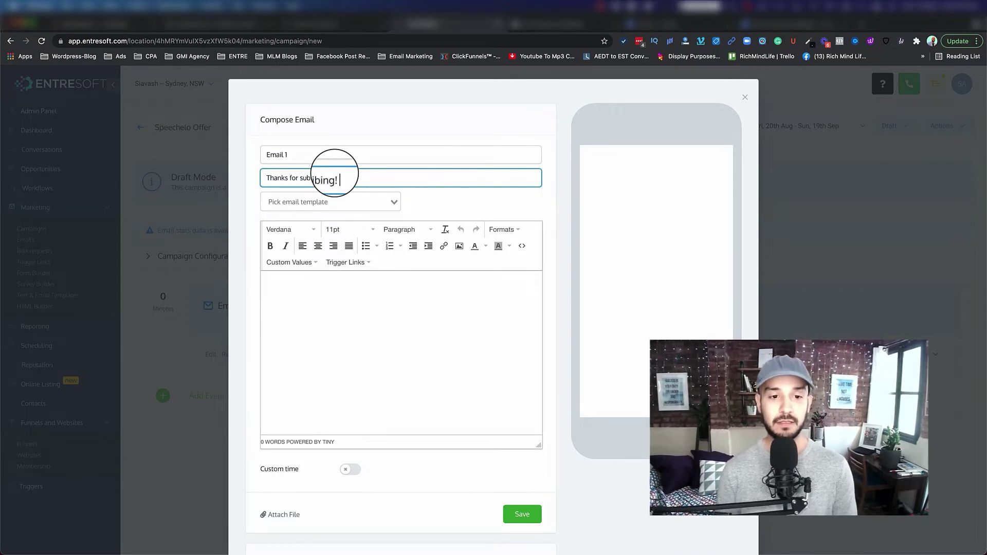
# Start the body with a 'Hey' greeting personalised with the contact's first name.
pyautogui.click(327, 276)
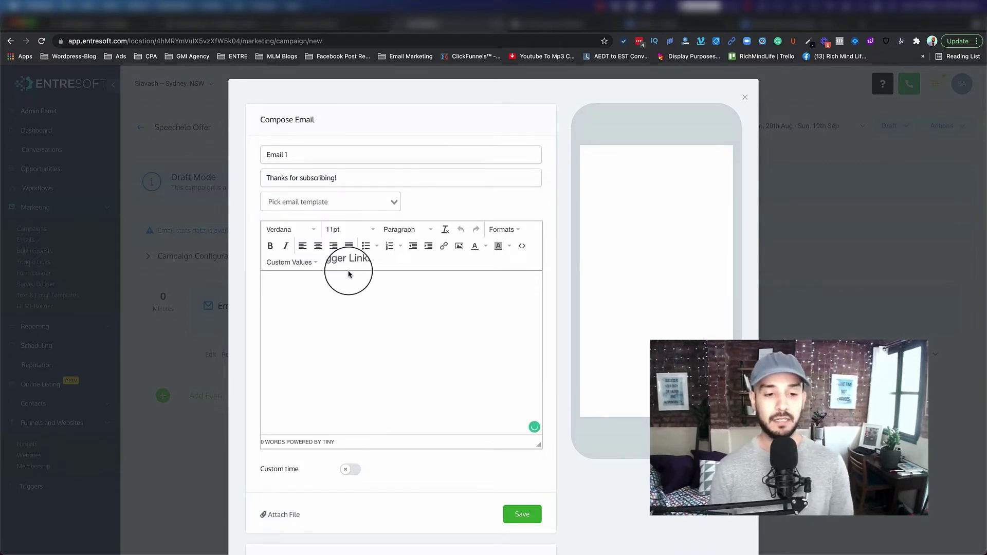
pyautogui.click(296, 262)
pyautogui.moveTo(308, 297)
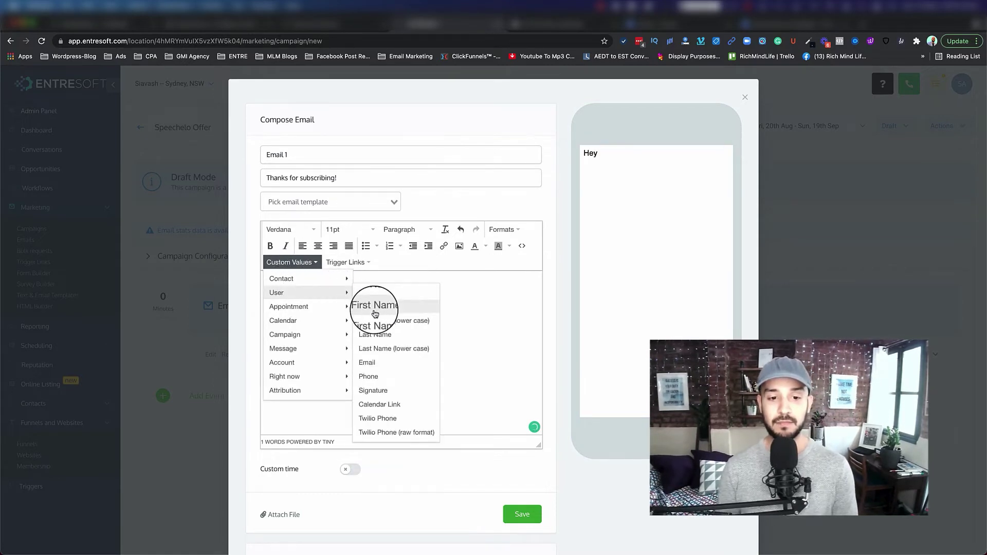
pyautogui.moveTo(300, 281)
pyautogui.click(374, 293)
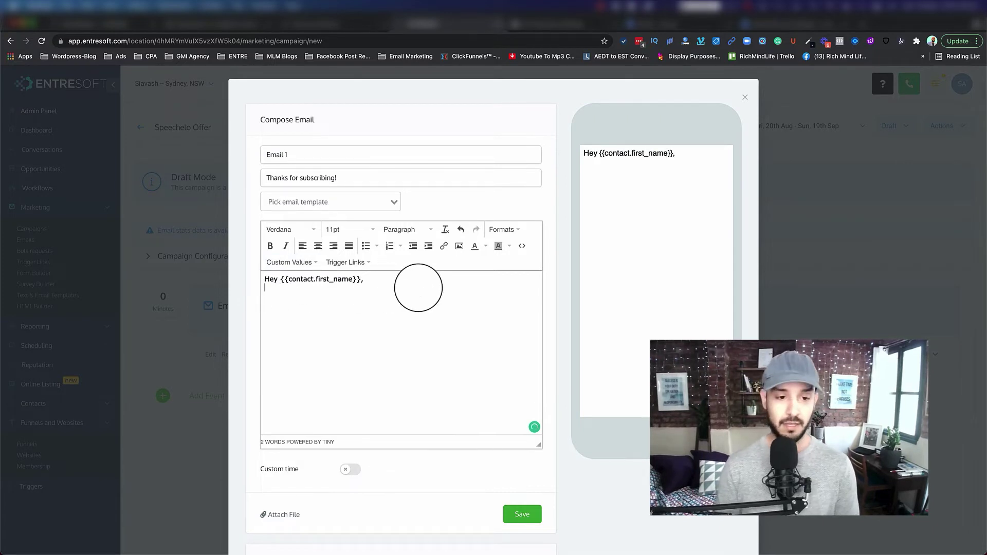
pyautogui.press('Return')
# Write the thank-you paragraph introducing the sender as a YouTube creator and recommending Speechelo.
pyautogui.write('Thj')
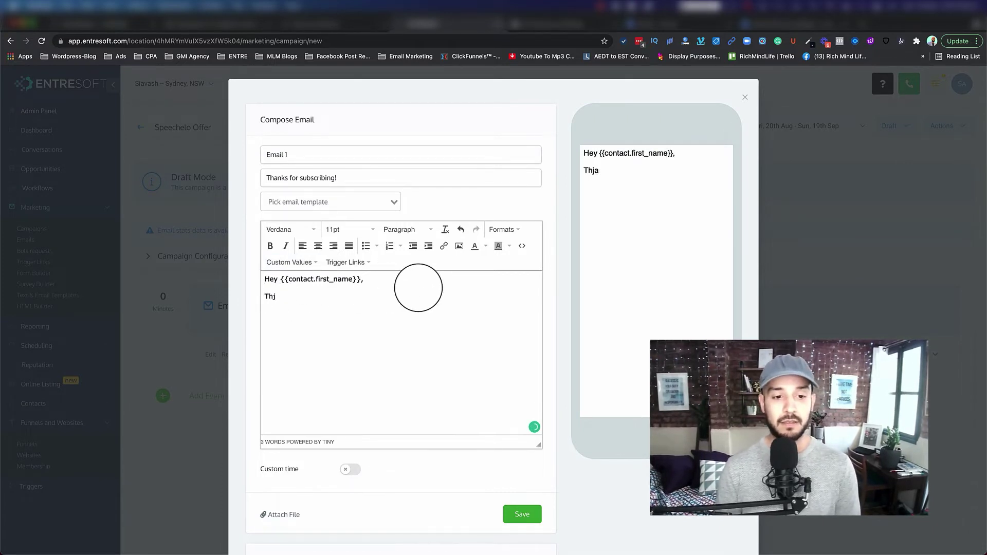
pyautogui.press('BackSpace')
pyautogui.write('an')
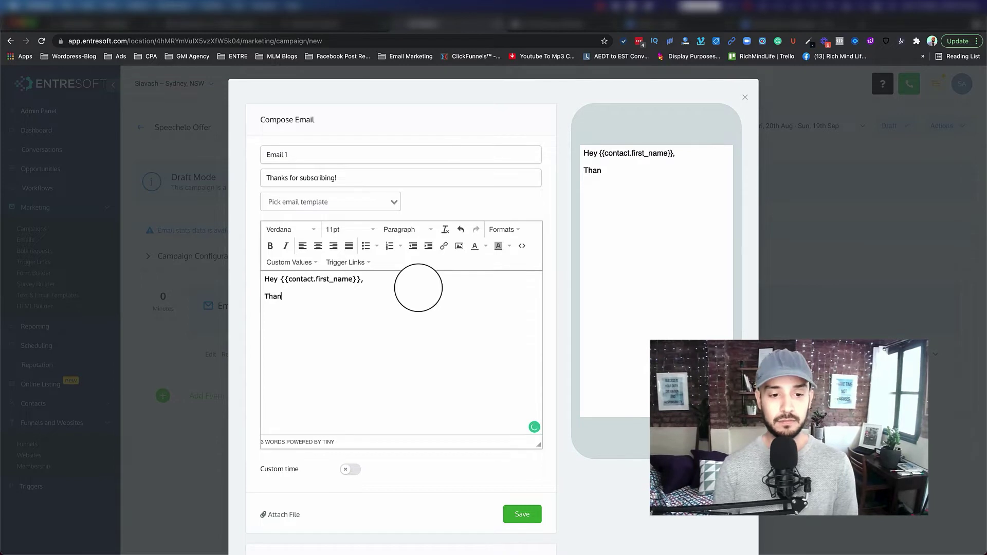
pyautogui.write('l you for sho')
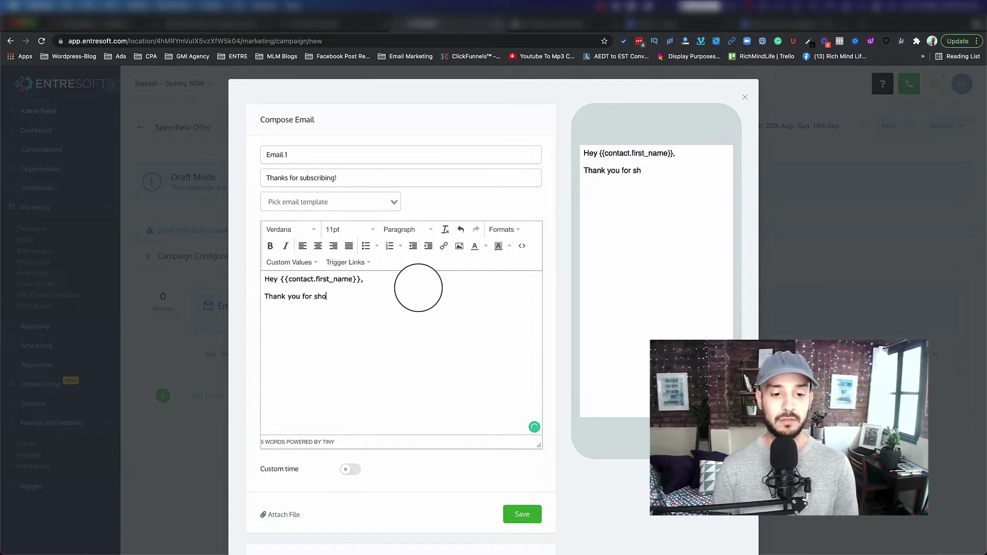
pyautogui.write('wing interest in')
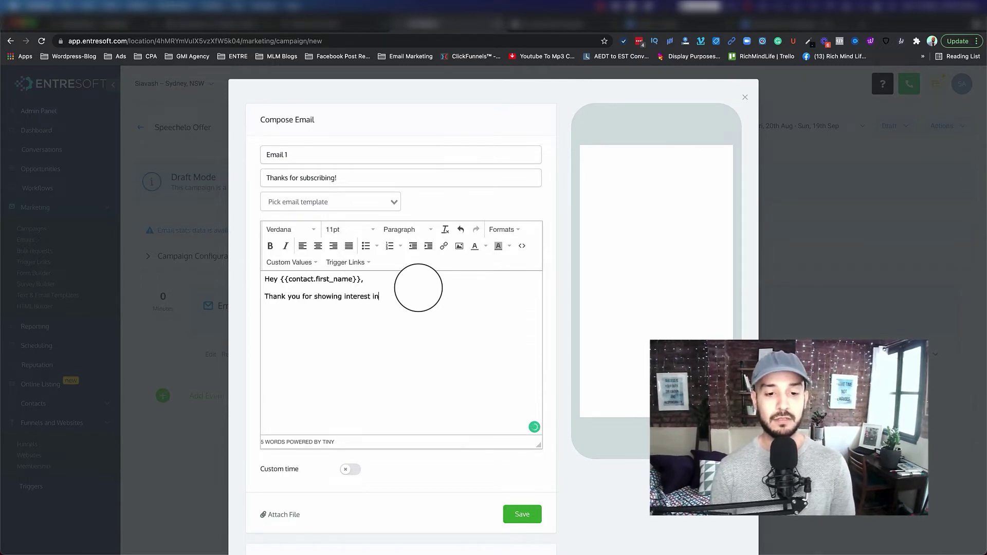
pyautogui.write(' our product')
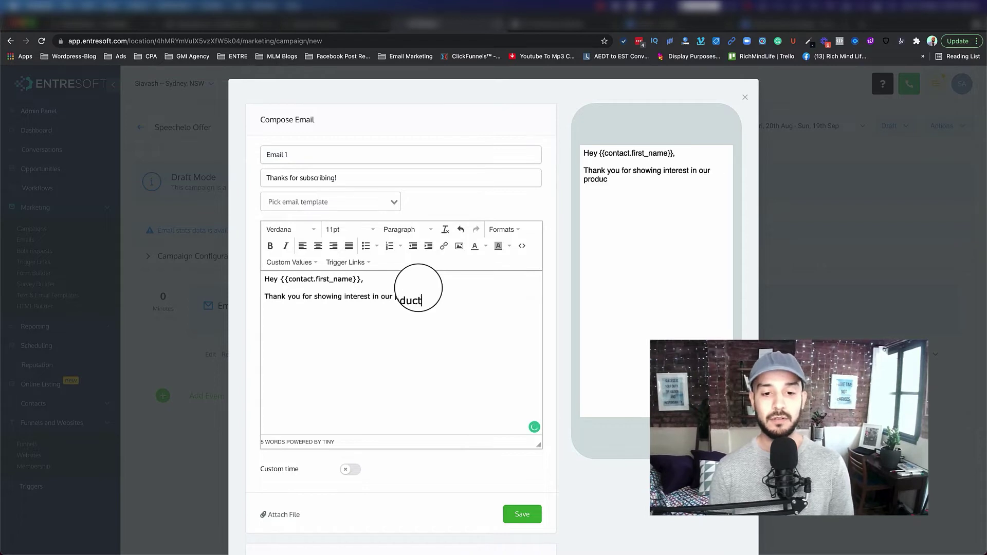
pyautogui.write(', m')
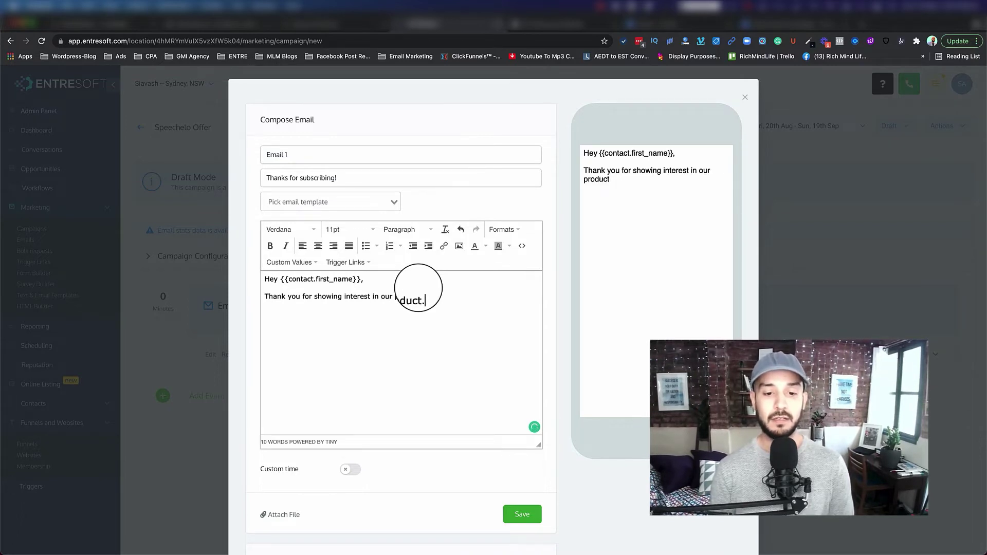
pyautogui.write('name is Siavas')
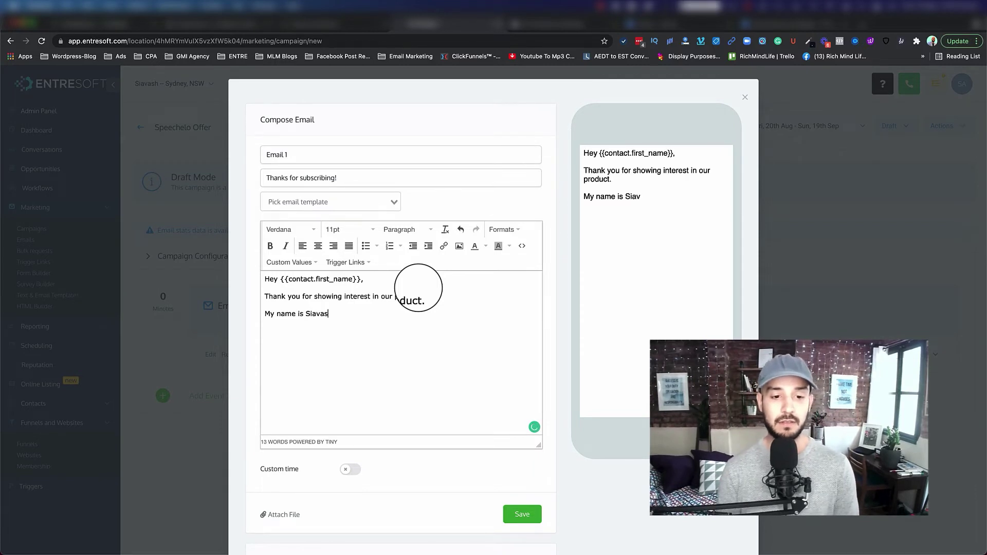
pyautogui.write("h and I'm")
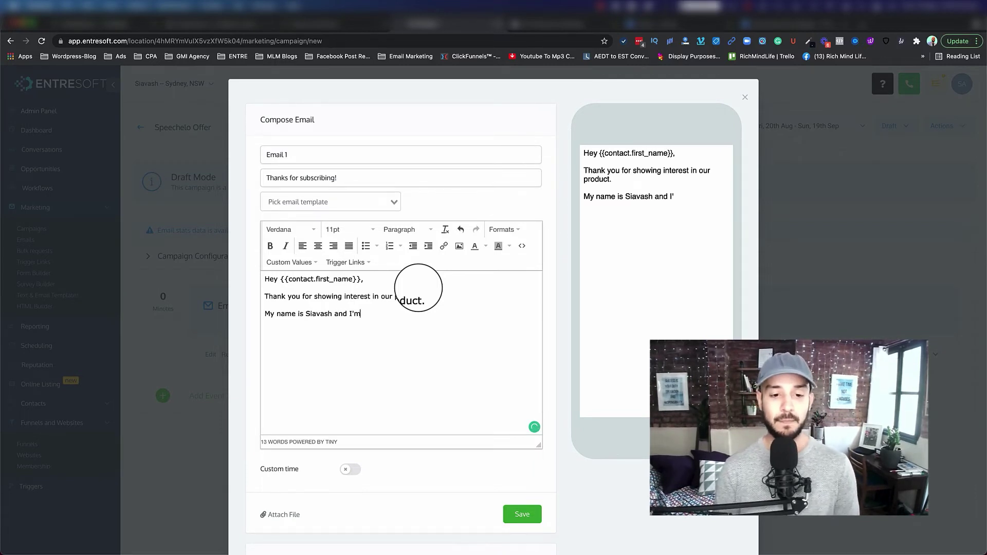
pyautogui.write(' a You')
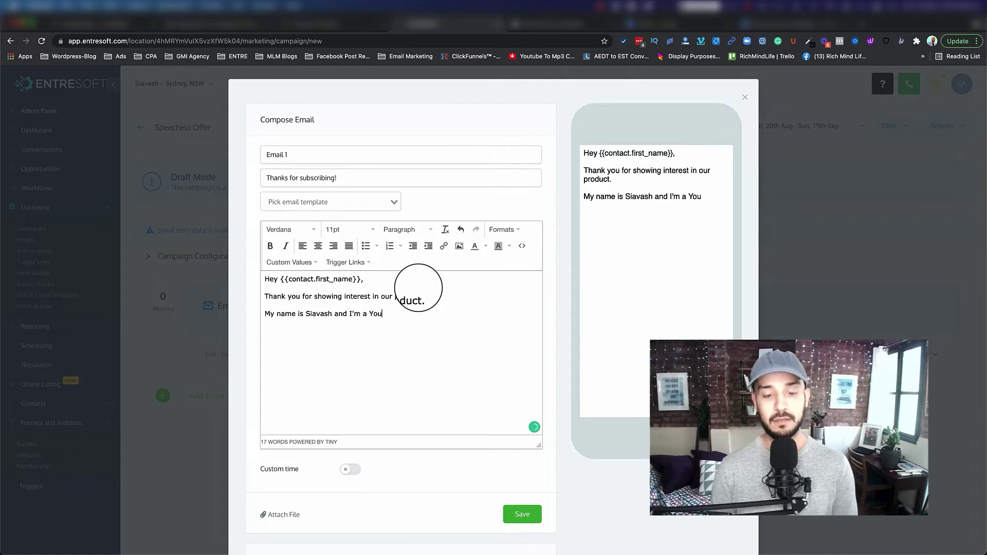
pyautogui.write('Tube crea')
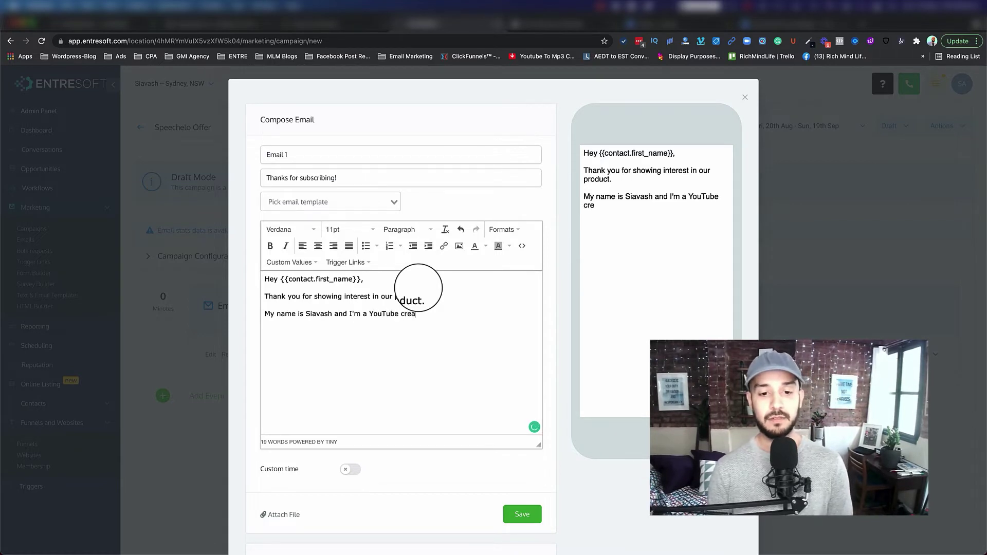
pyautogui.write('tor. I real')
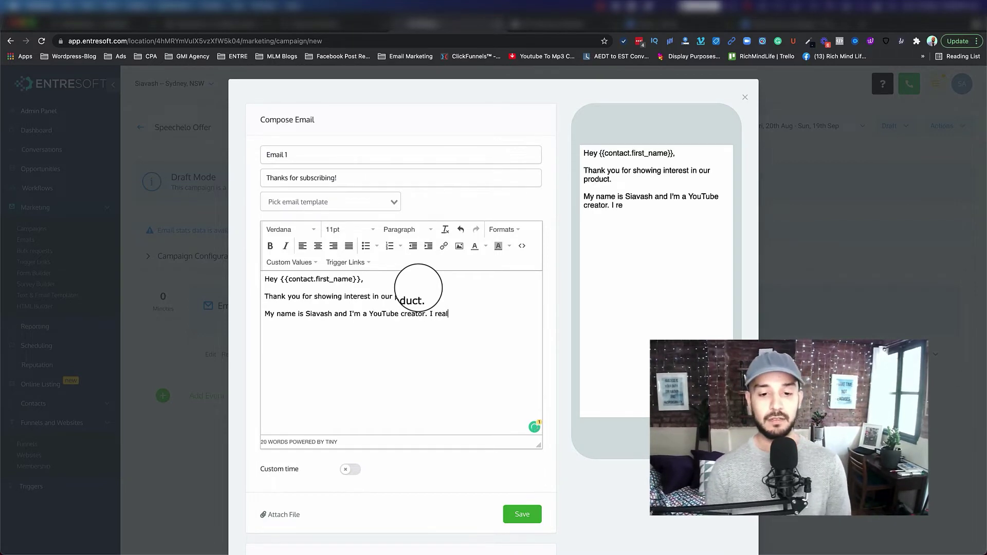
pyautogui.write('ly like using Speech')
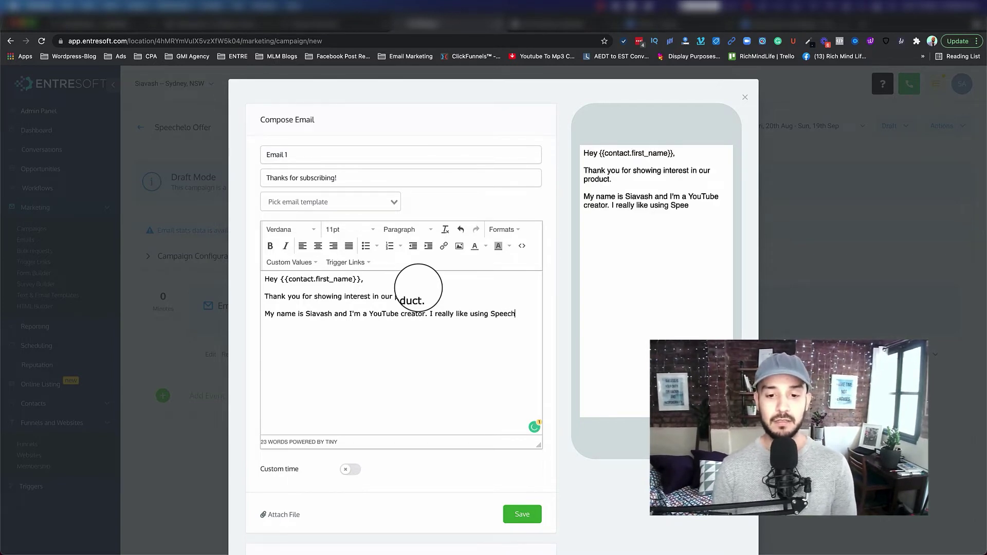
pyautogui.write('elo p')
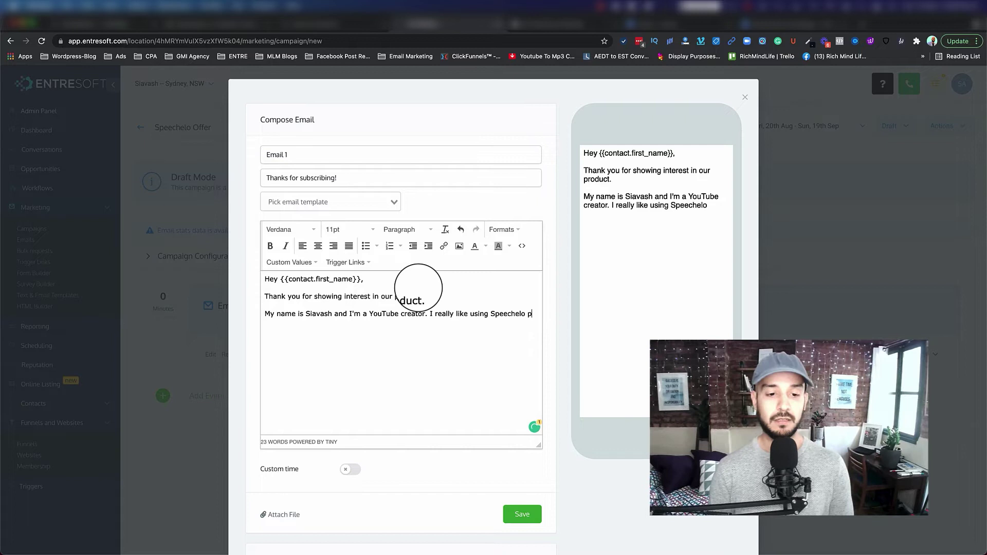
pyautogui.write('roduct it helps ')
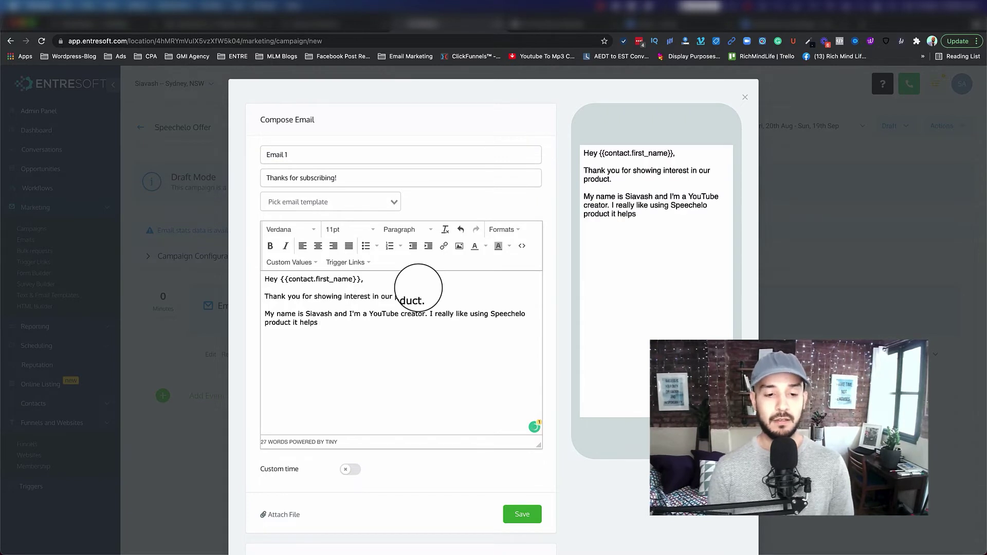
pyautogui.write('me to c')
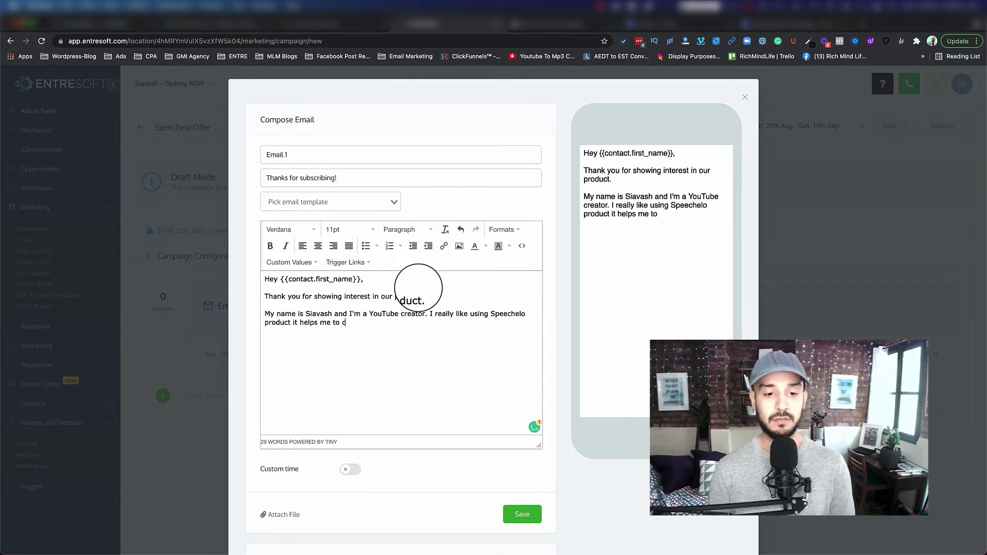
pyautogui.write('reate my videos')
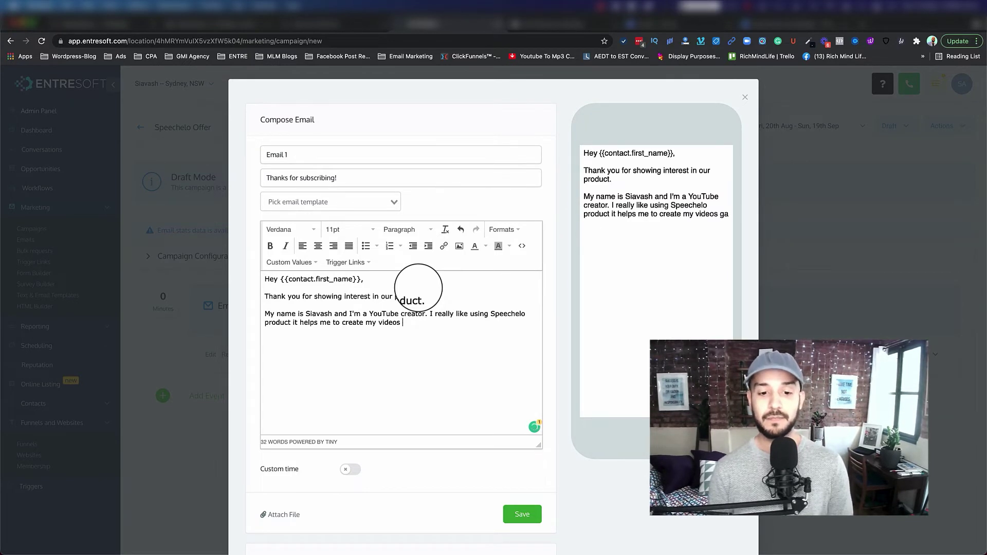
pyautogui.write('faster.')
# Add the closing line 'If you'd like to know more please check the app out here.'.
pyautogui.press('Return')
pyautogui.write('If you w')
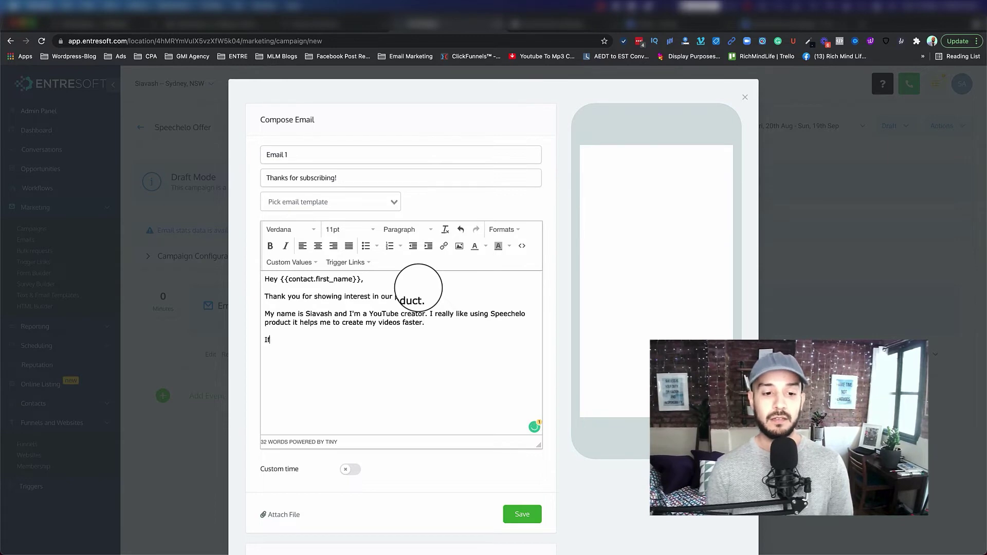
pyautogui.press('BackSpace')
pyautogui.write("'d")
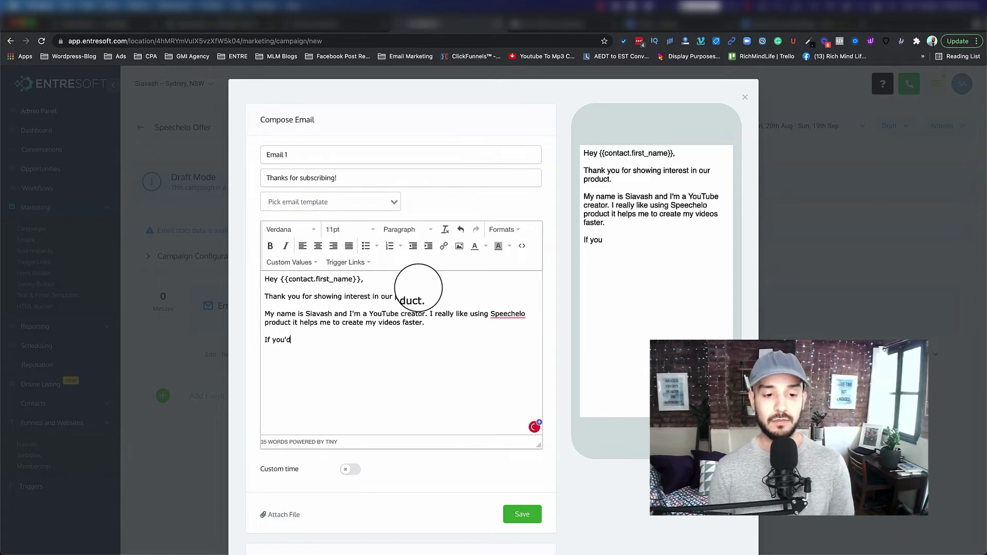
pyautogui.write(' like to know ')
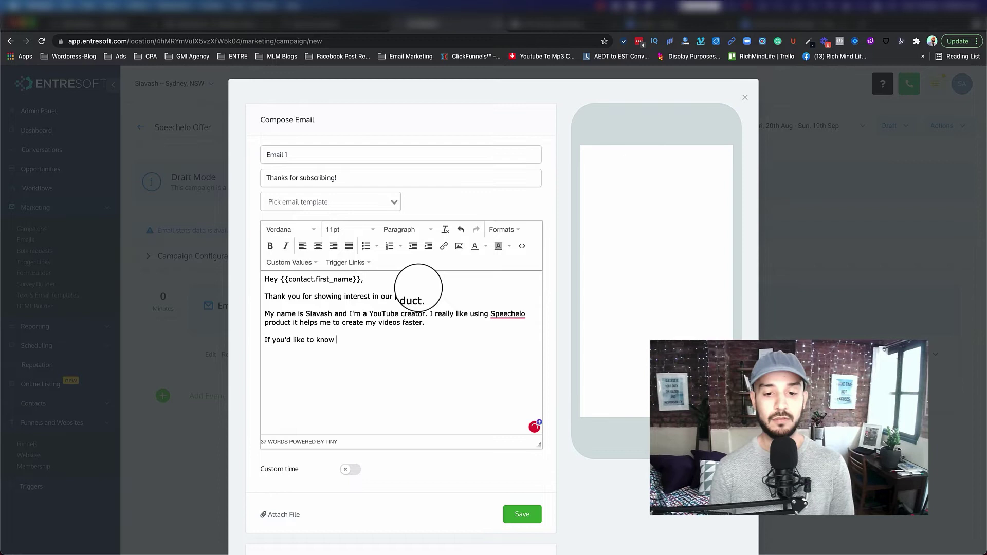
pyautogui.write('more please ')
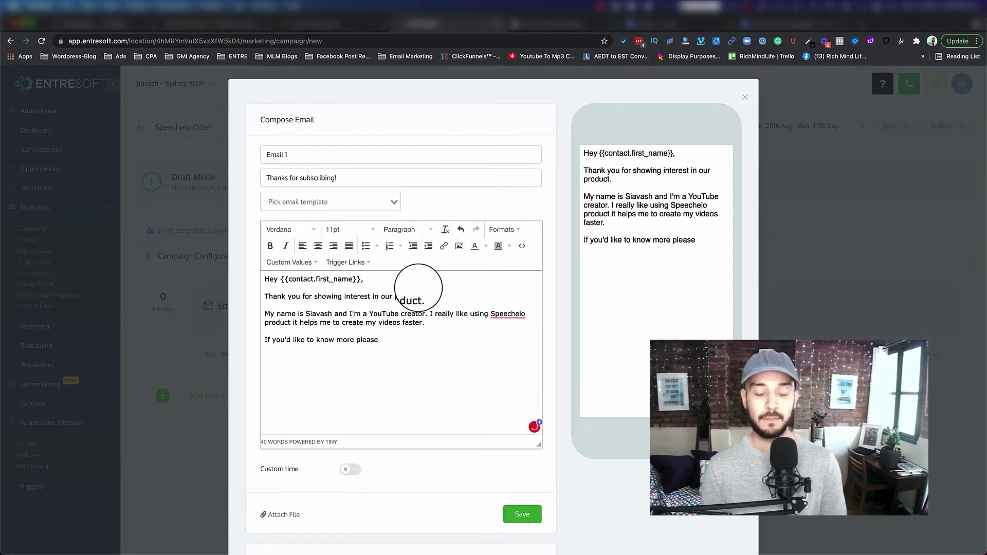
pyautogui.write(' cc')
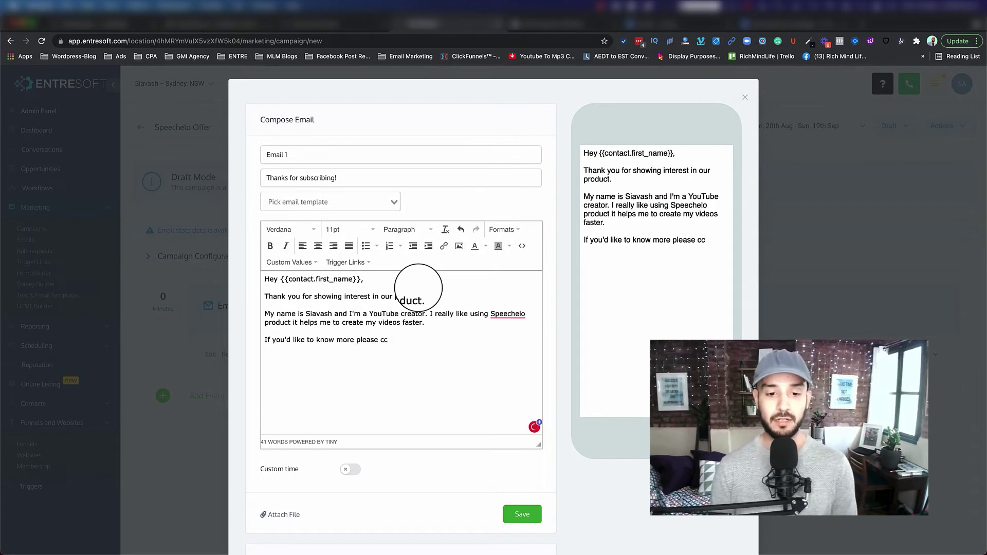
pyautogui.write('heck')
pyautogui.press('BackSpace')
pyautogui.press('BackSpace')
pyautogui.write('ck ')
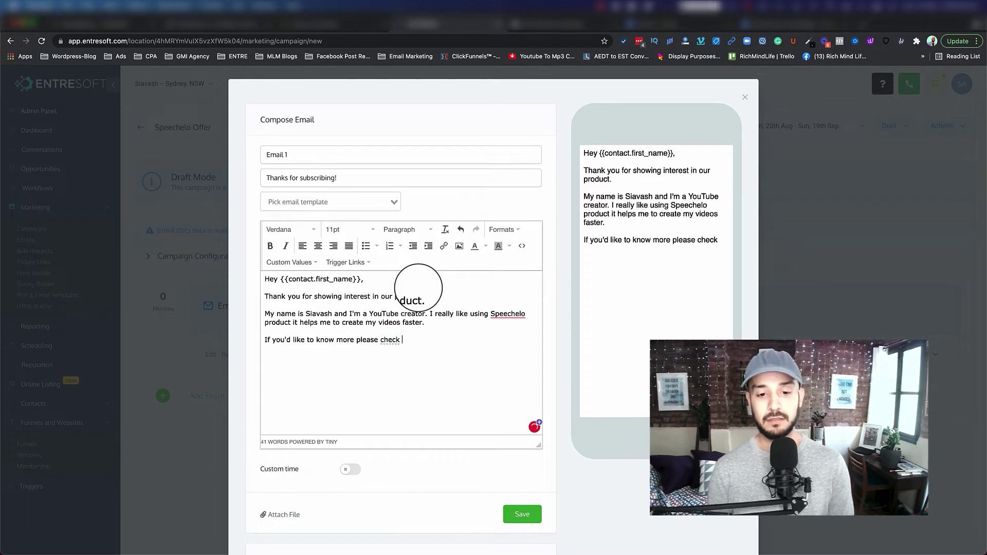
pyautogui.write('the app out here.')
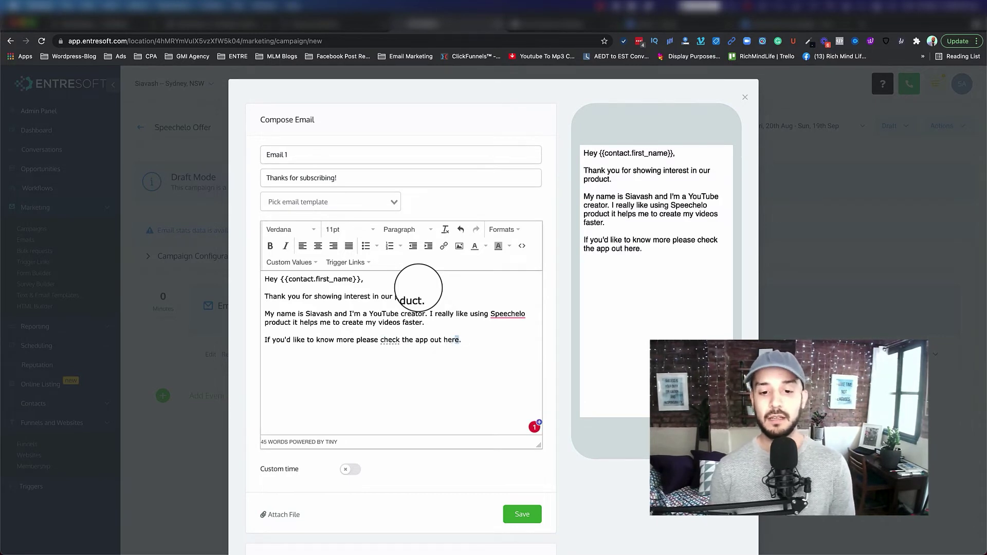
# Link the word 'here' to the Speechelo ClickBank affiliate URL with the affiliate ID filled in.
pyautogui.click(444, 246)
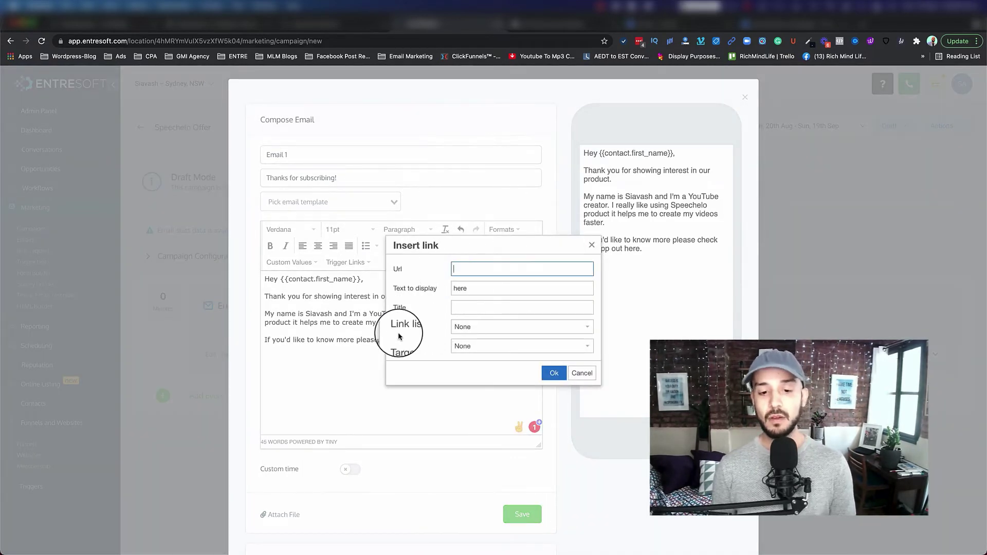
pyautogui.click(509, 327)
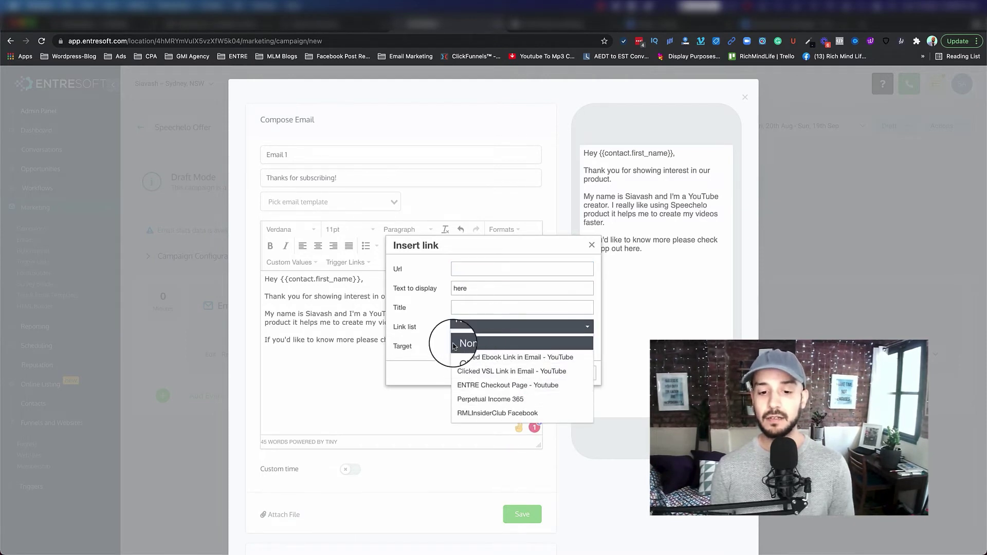
pyautogui.click(432, 323)
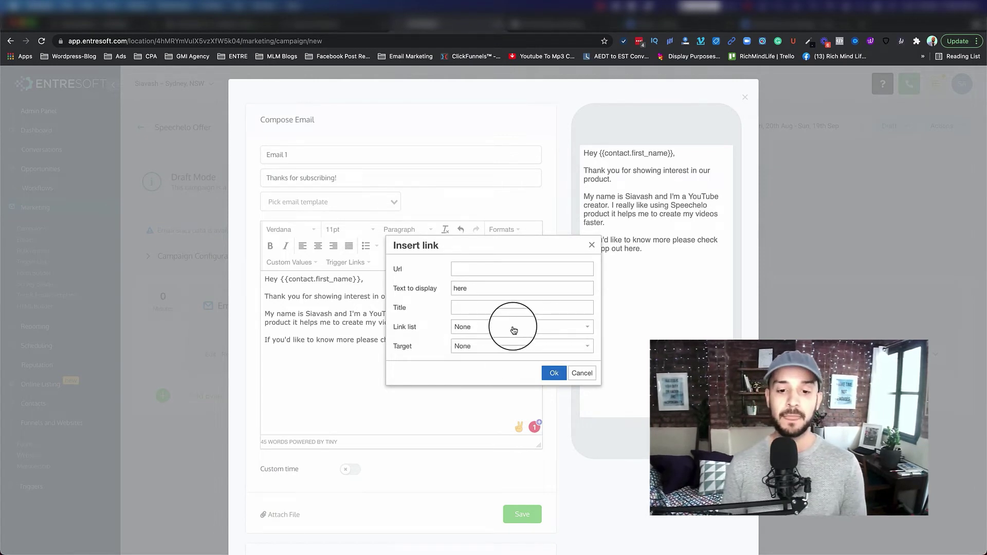
pyautogui.click(484, 268)
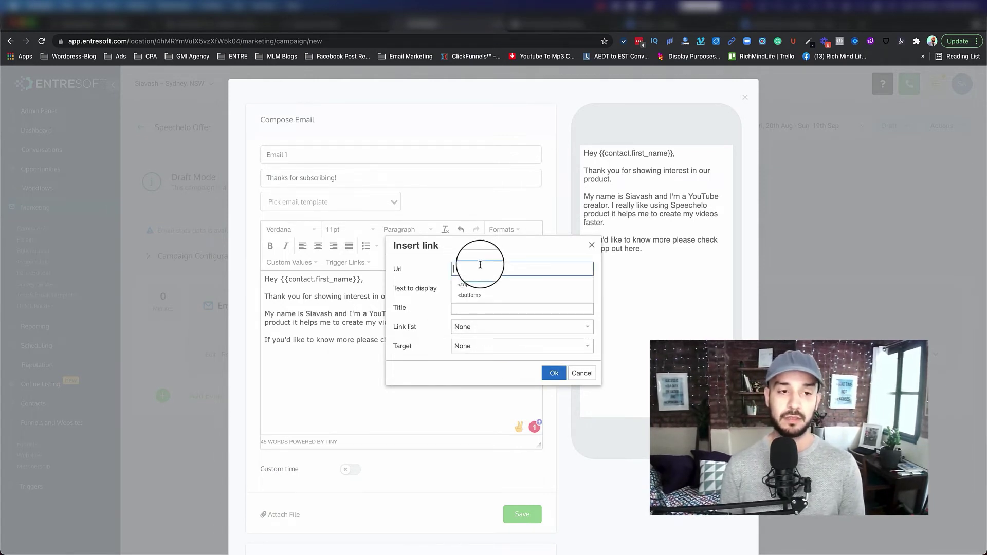
pyautogui.press('super+shift+v')
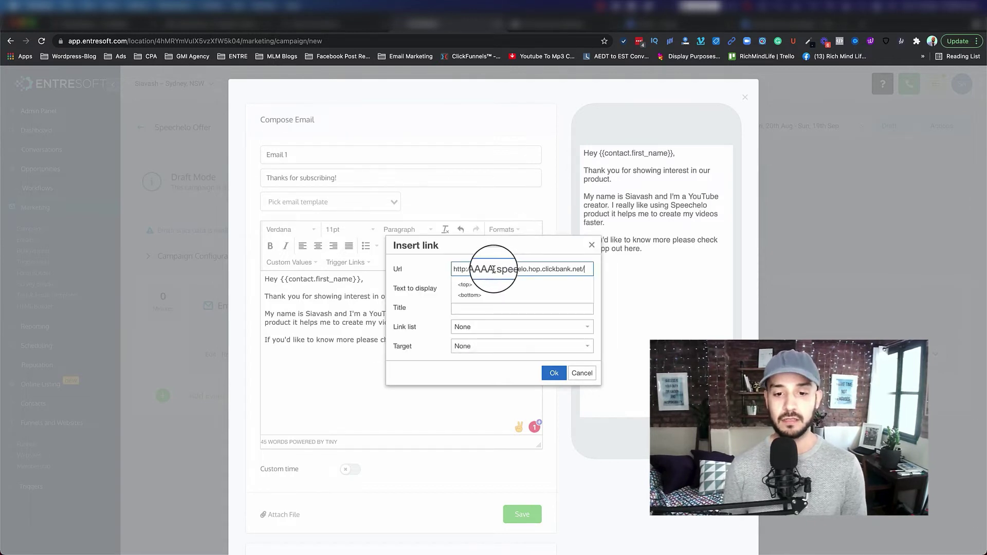
pyautogui.doubleClick(488, 269)
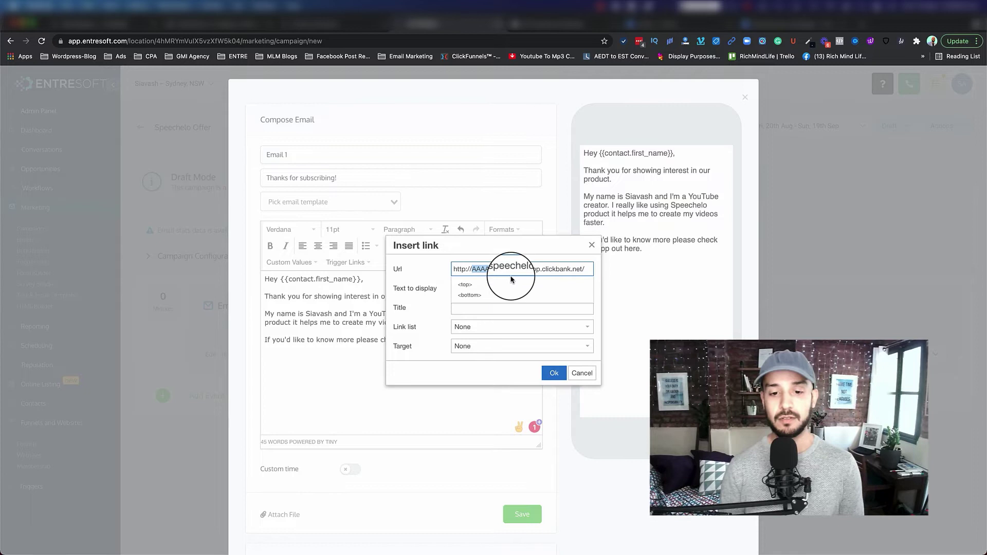
pyautogui.write('siavashalp')
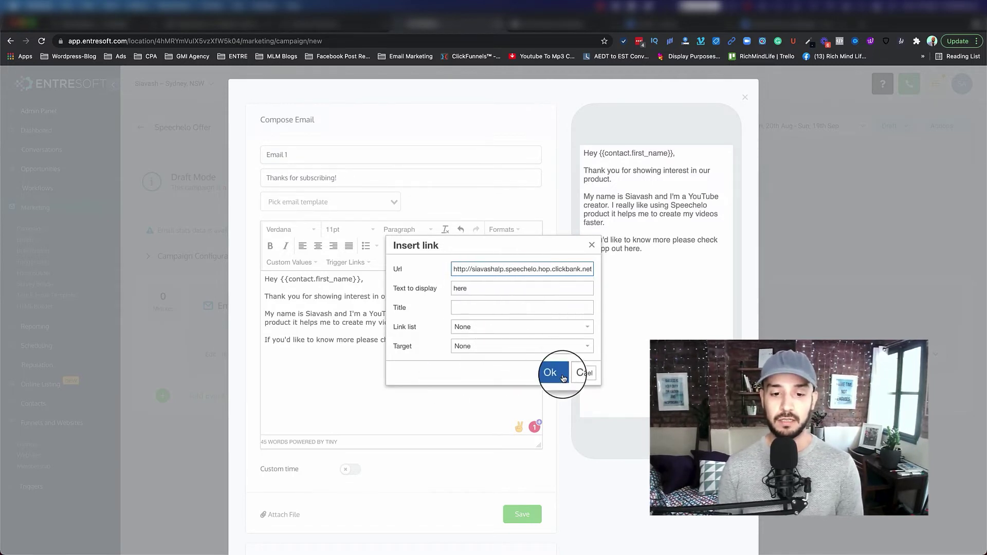
pyautogui.click(550, 373)
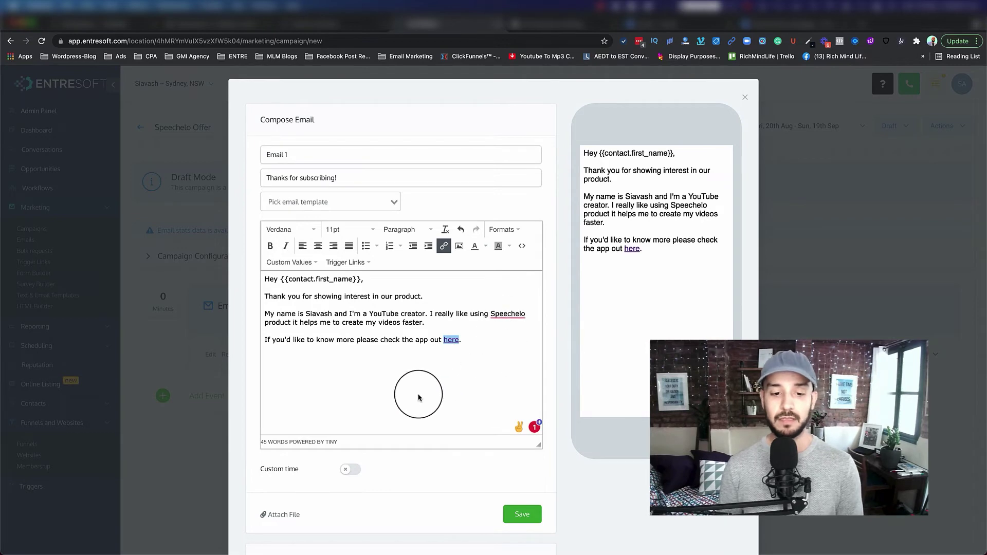
# Add a 'Cheers' sign-off with the sender's name and save Email 1.
pyautogui.click(478, 359)
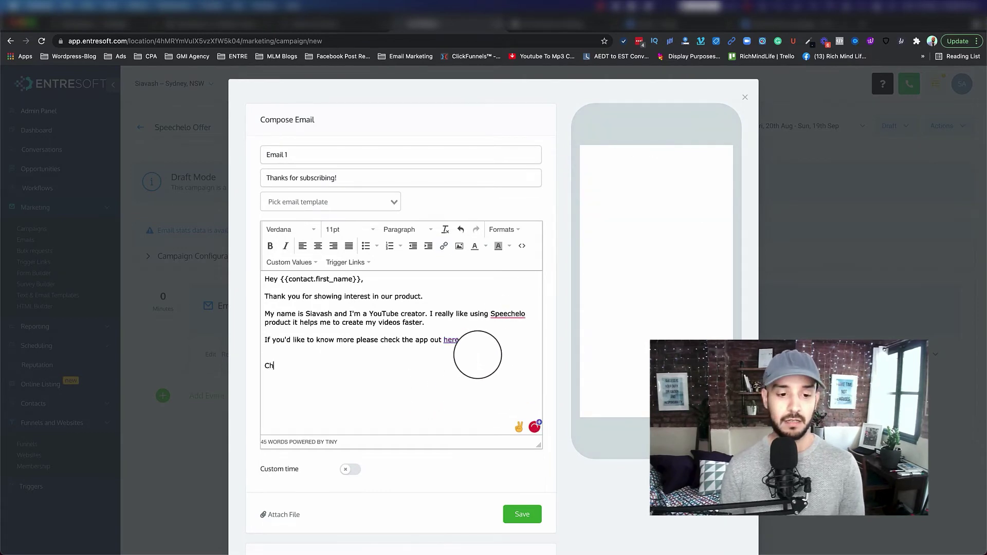
pyautogui.write('eers, ')
pyautogui.write('siava')
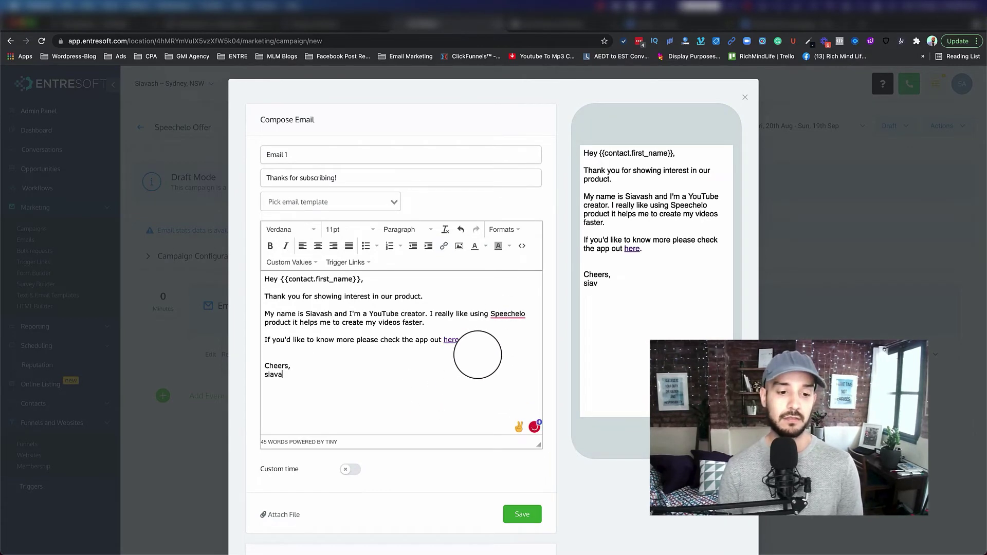
pyautogui.write('sh')
pyautogui.scroll(-3, 494, 344)
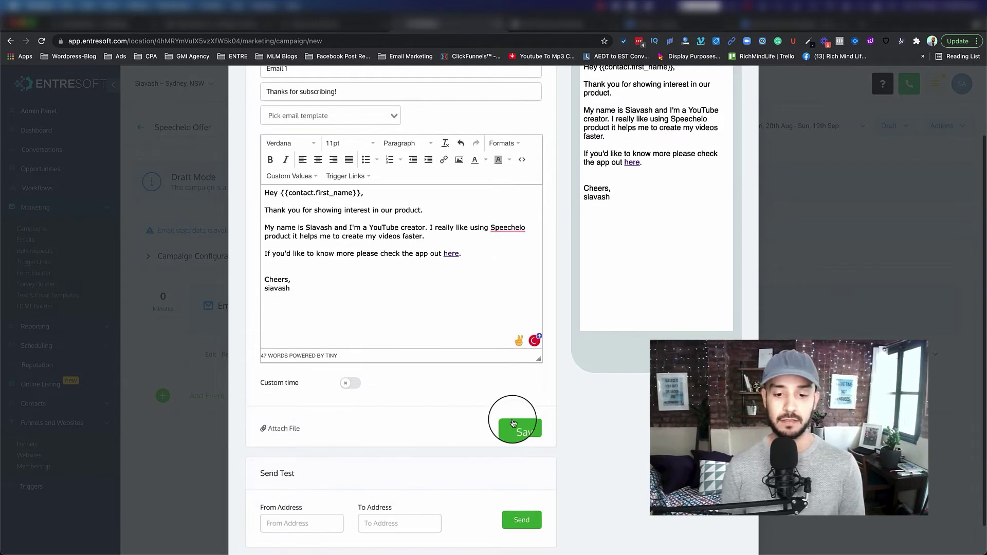
pyautogui.click(513, 423)
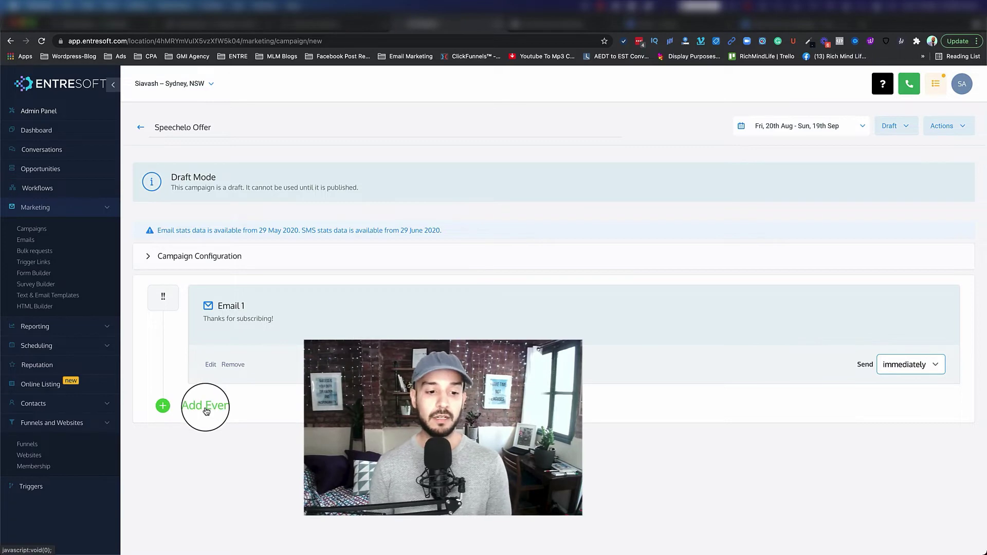
# Add a Wait step of 1 day, with Saturday and Sunday enabled, resuming at 11:00 AM.
pyautogui.click(171, 409)
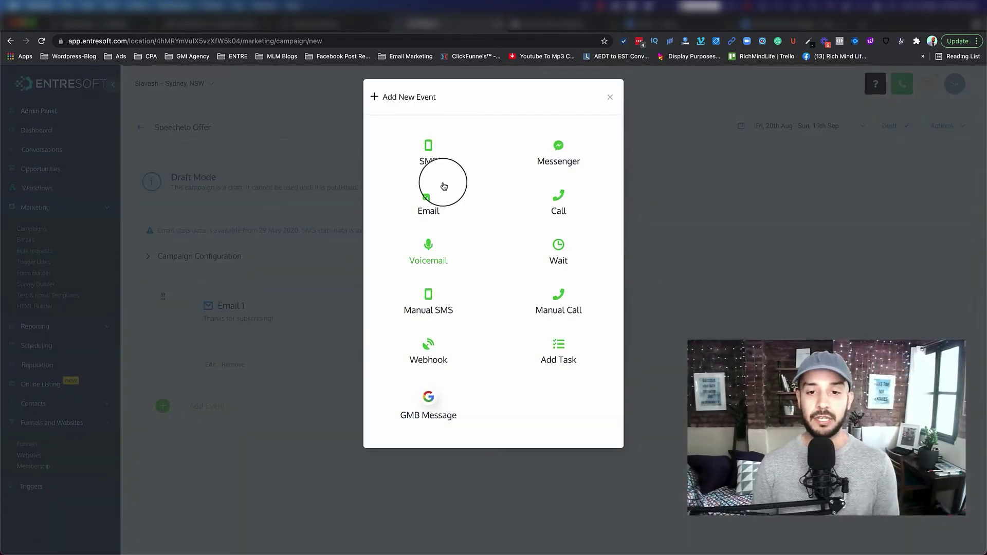
pyautogui.click(559, 245)
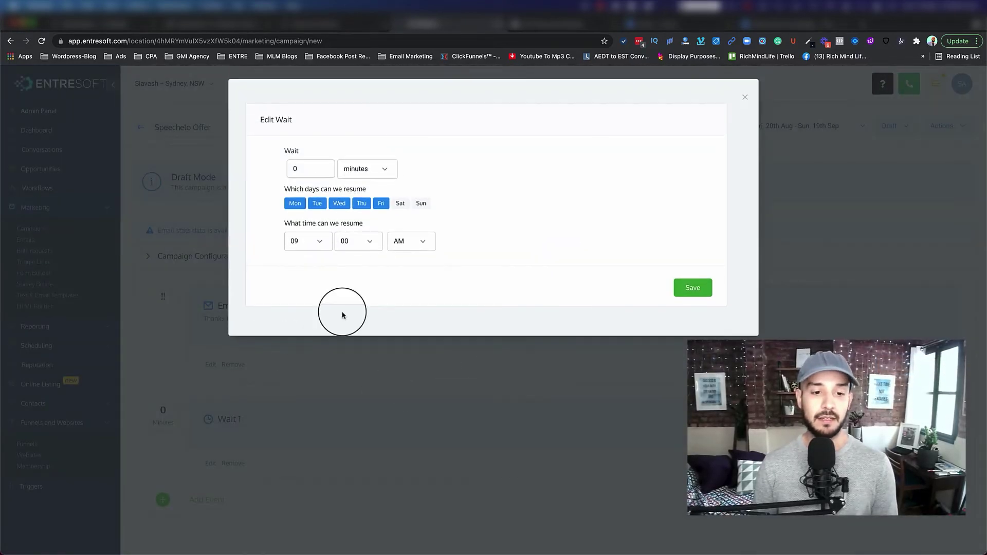
pyautogui.click(354, 170)
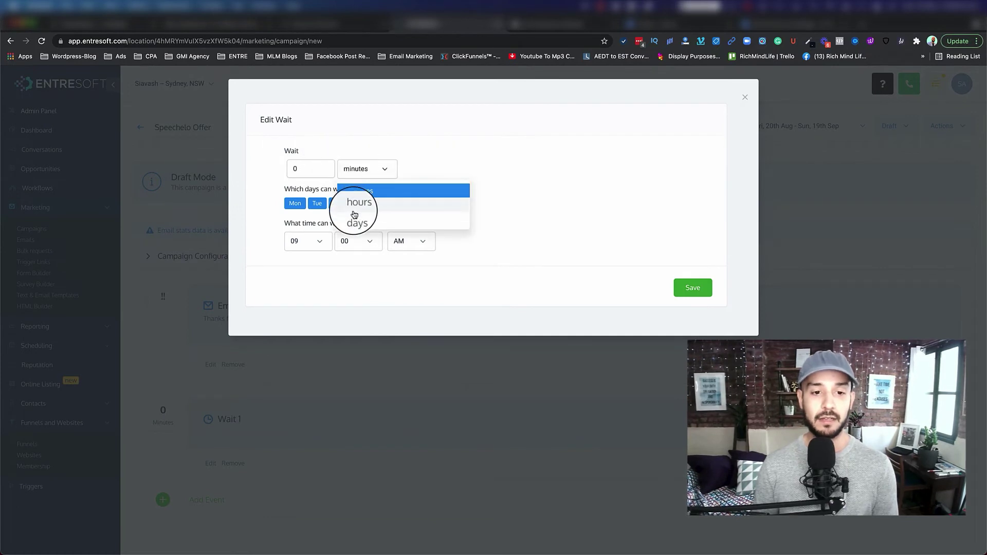
pyautogui.click(357, 223)
pyautogui.doubleClick(311, 169)
pyautogui.write('1')
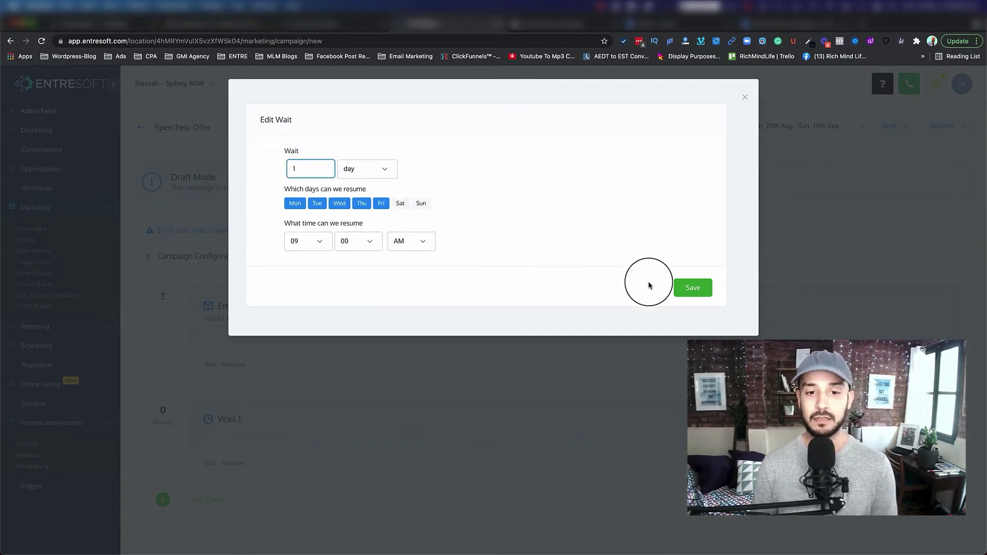
pyautogui.click(400, 203)
pyautogui.click(422, 203)
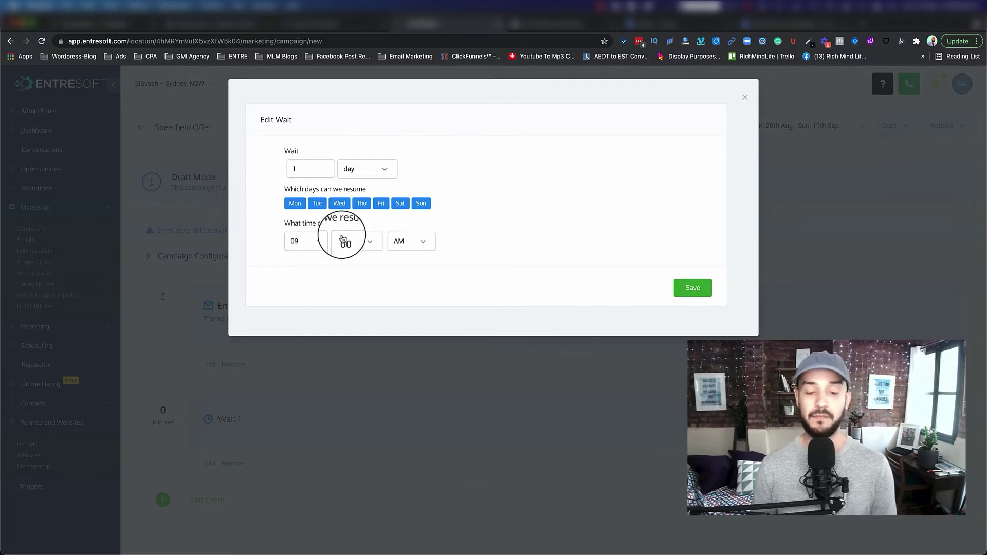
pyautogui.click(318, 240)
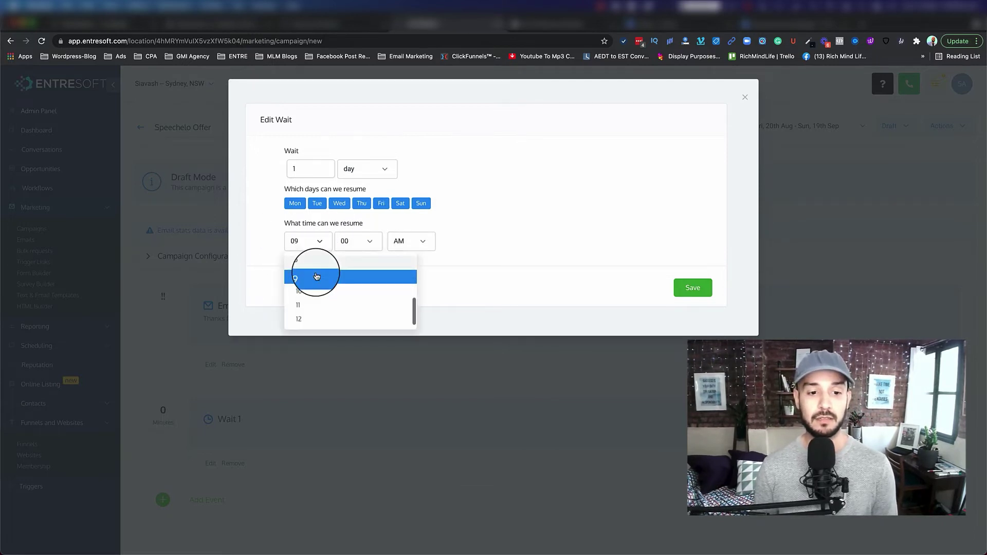
pyautogui.click(309, 305)
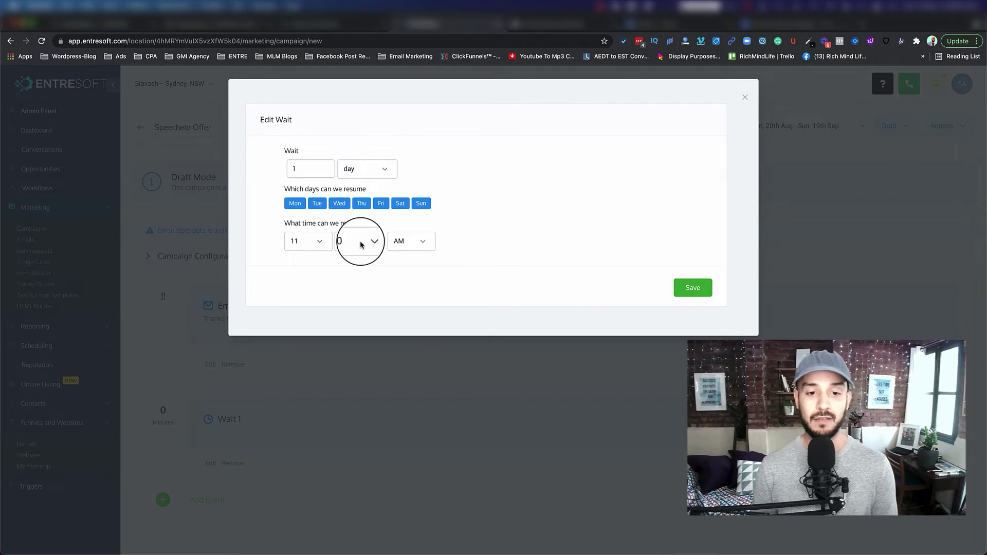
pyautogui.click(689, 290)
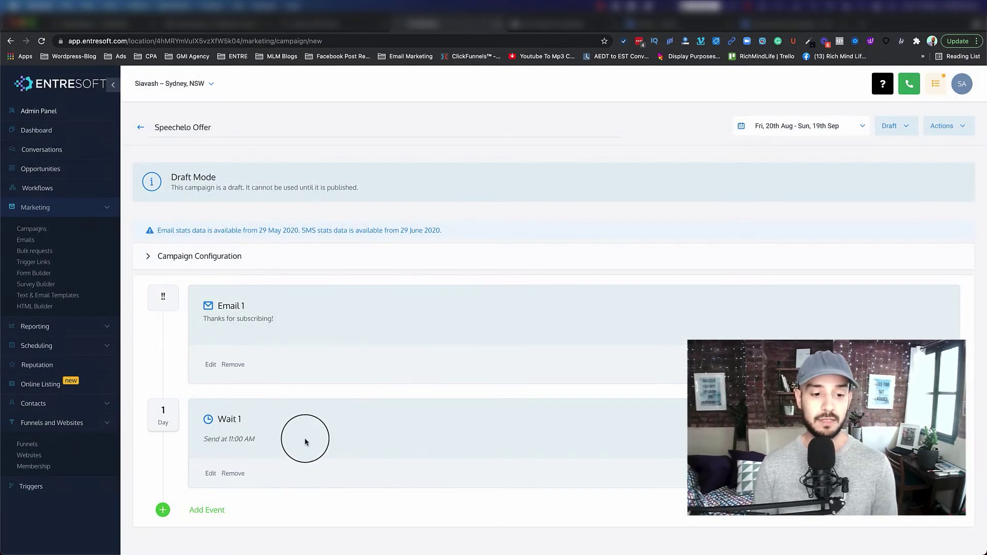
# Add Email 2 after the wait and enter its subject line 'did you check my last email?'.
pyautogui.click(163, 510)
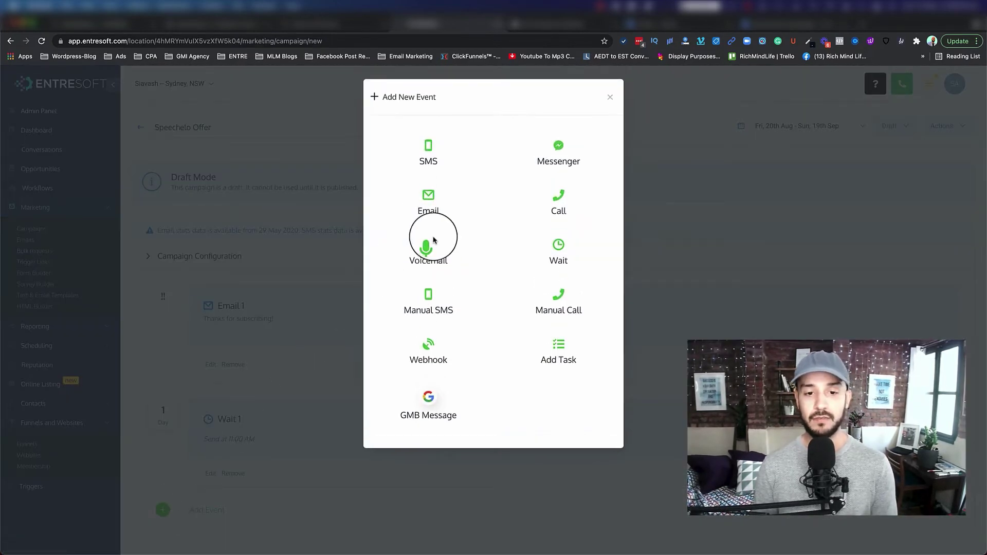
pyautogui.click(427, 195)
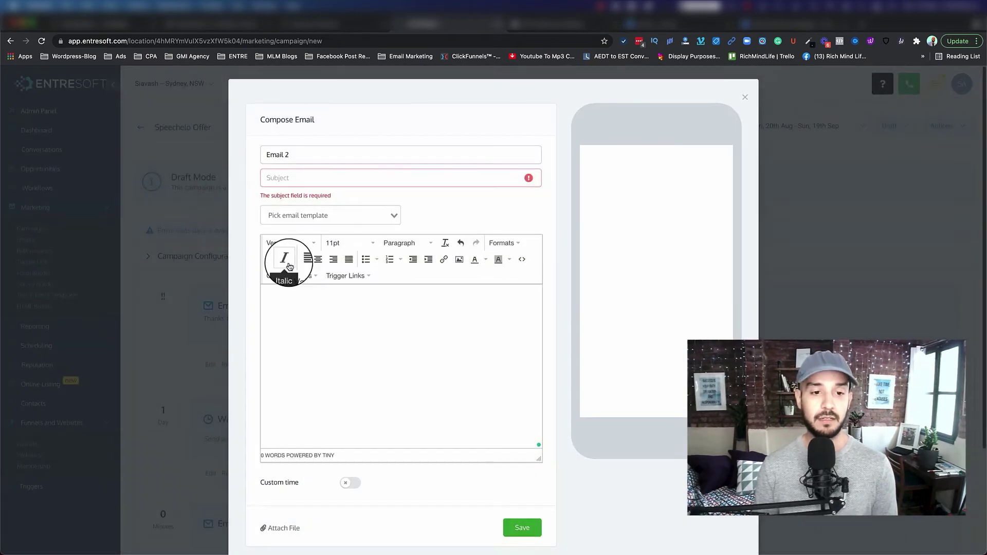
pyautogui.click(310, 185)
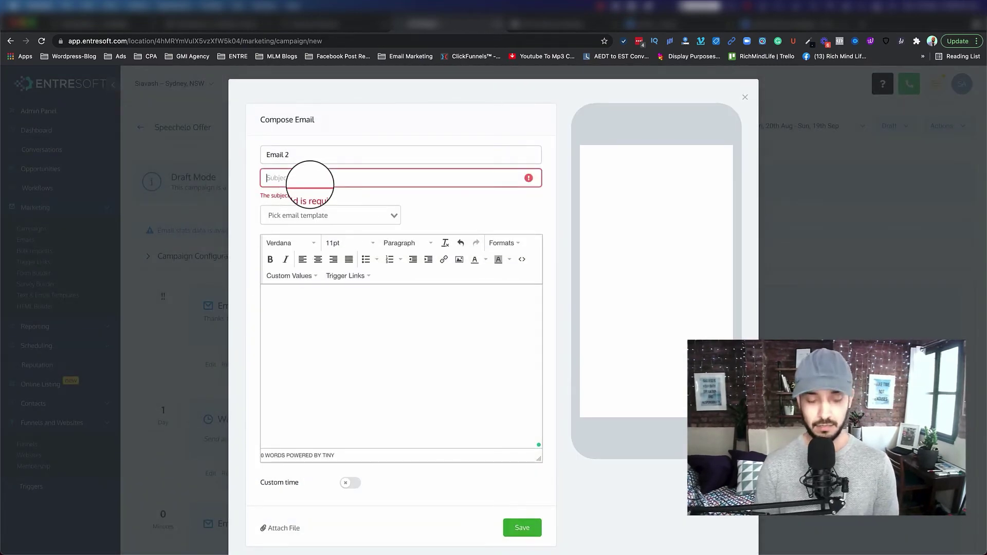
pyautogui.write('H')
pyautogui.press('BackSpace')
pyautogui.write('H')
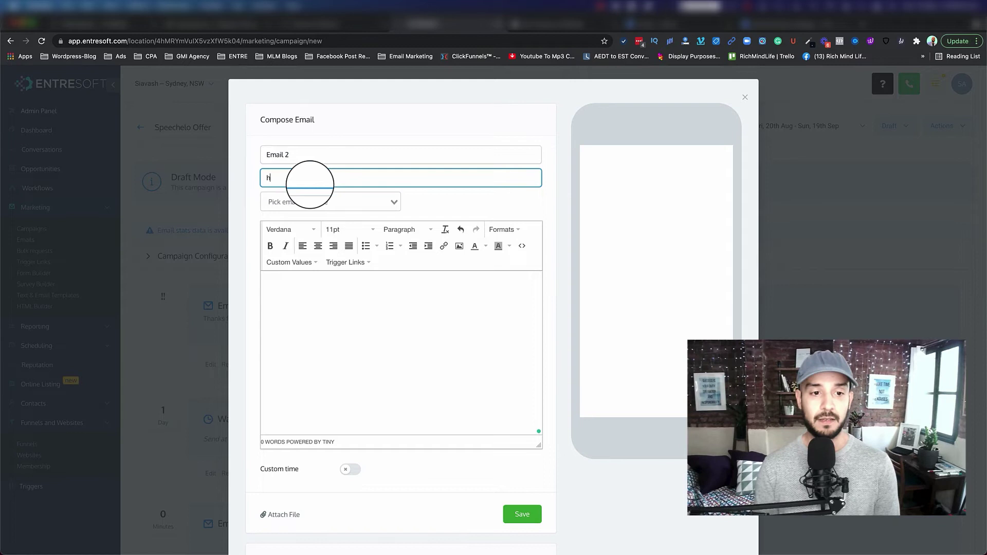
pyautogui.write('id you check my la')
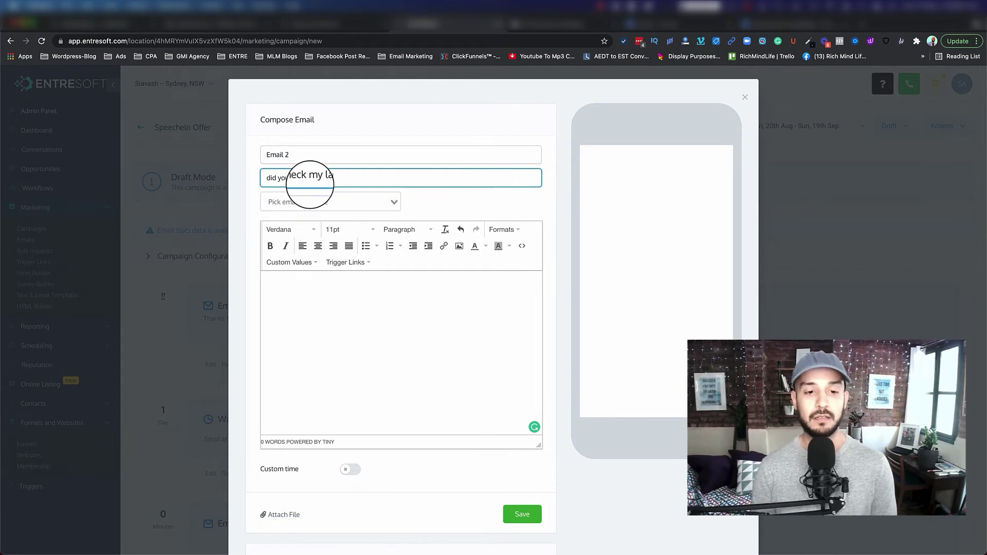
# Write the follow-up body and link its closing sentence to the Speechelo offer URL.
pyautogui.click(313, 302)
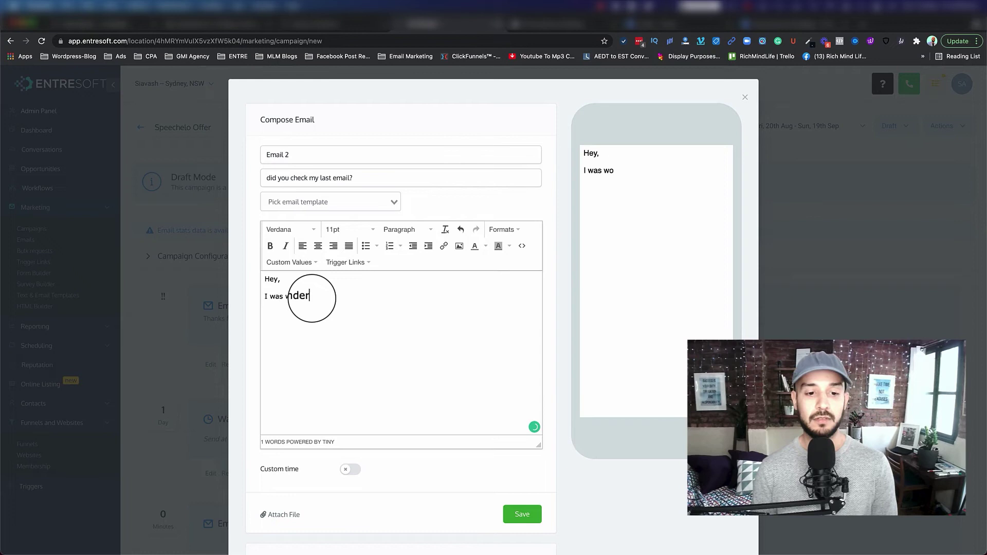
pyautogui.write('if you had a chan')
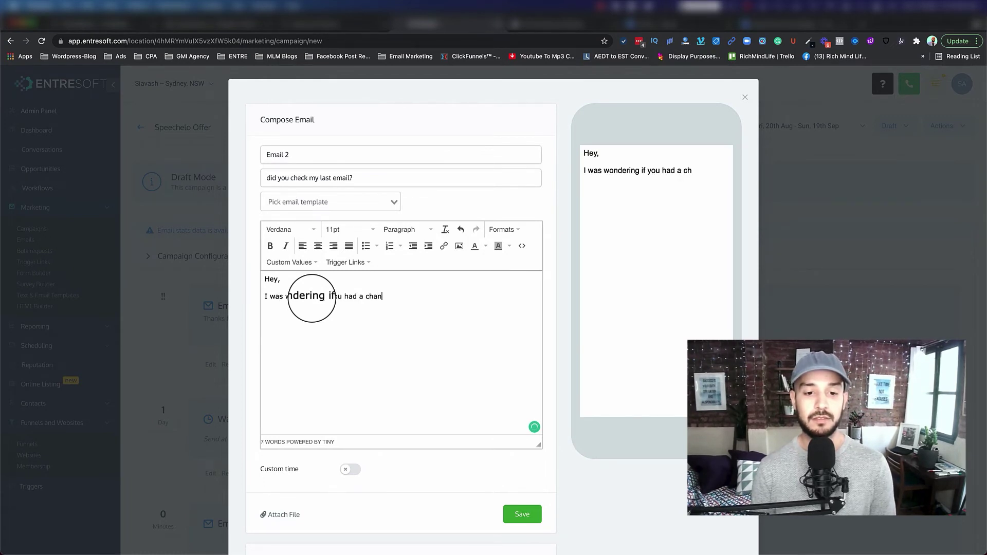
pyautogui.write('ce to check my')
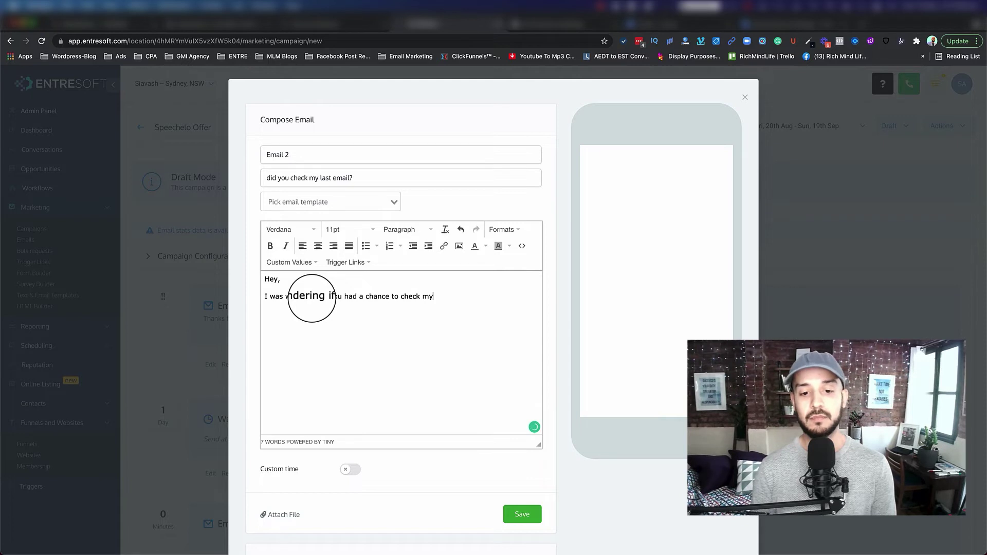
pyautogui.write(' last email')
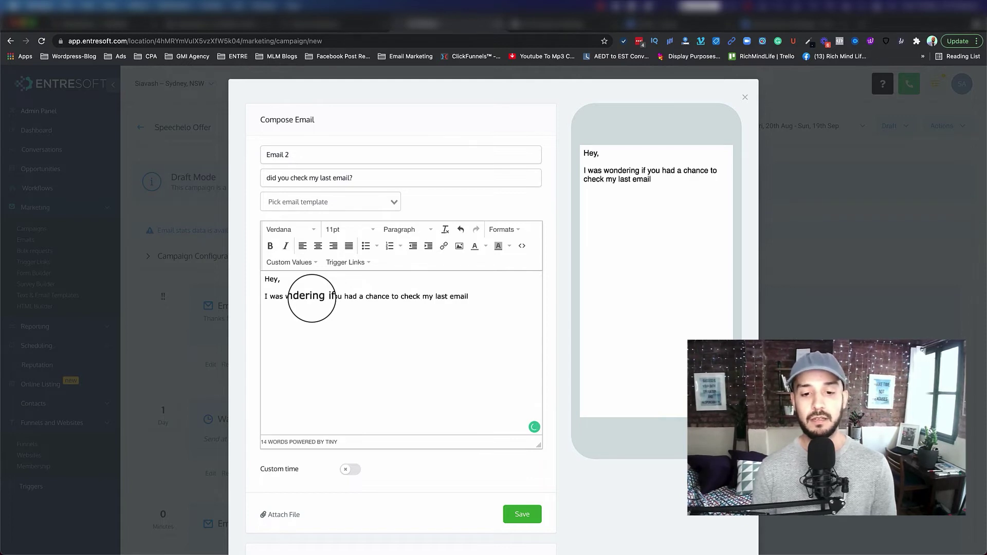
pyautogui.write(', if not make sure that y')
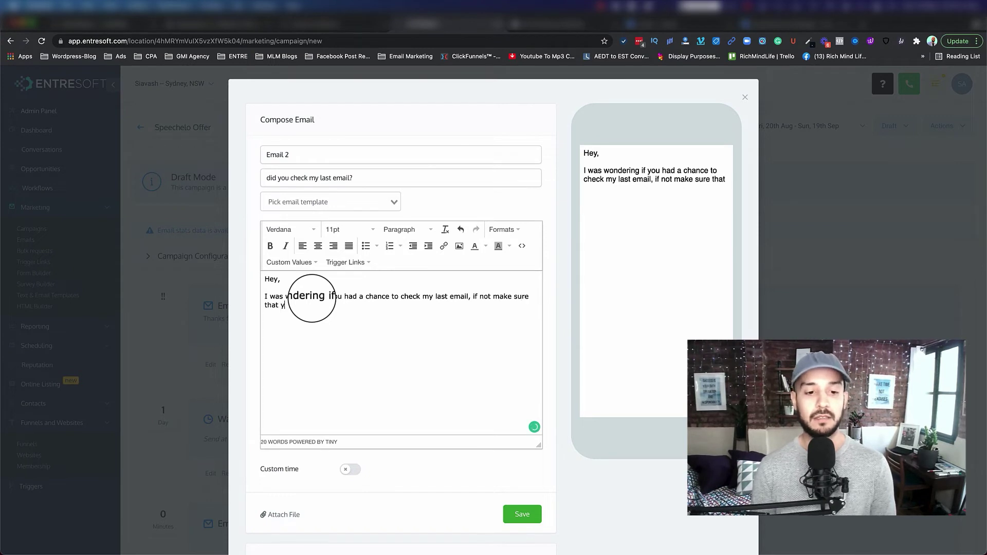
pyautogui.write('ou check this')
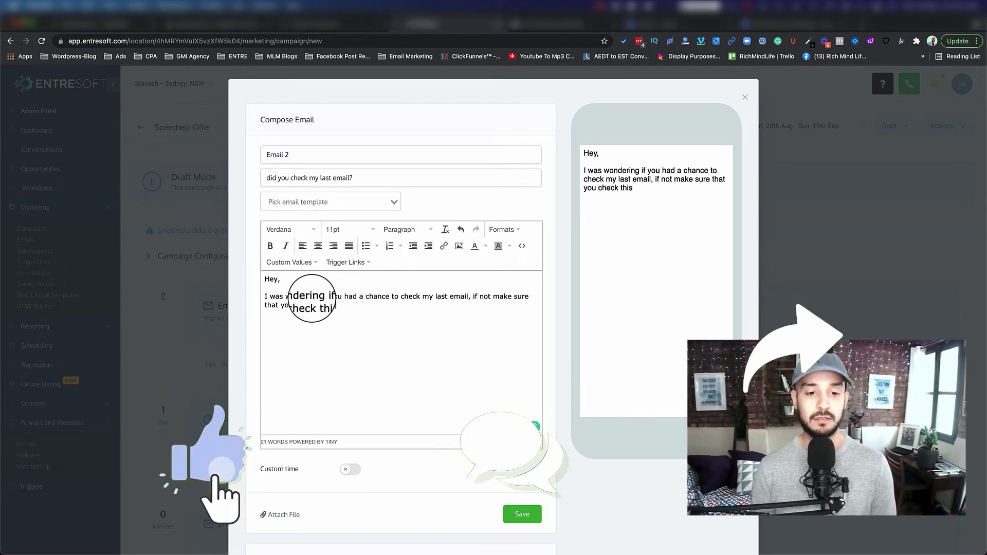
pyautogui.write(' amazing product.')
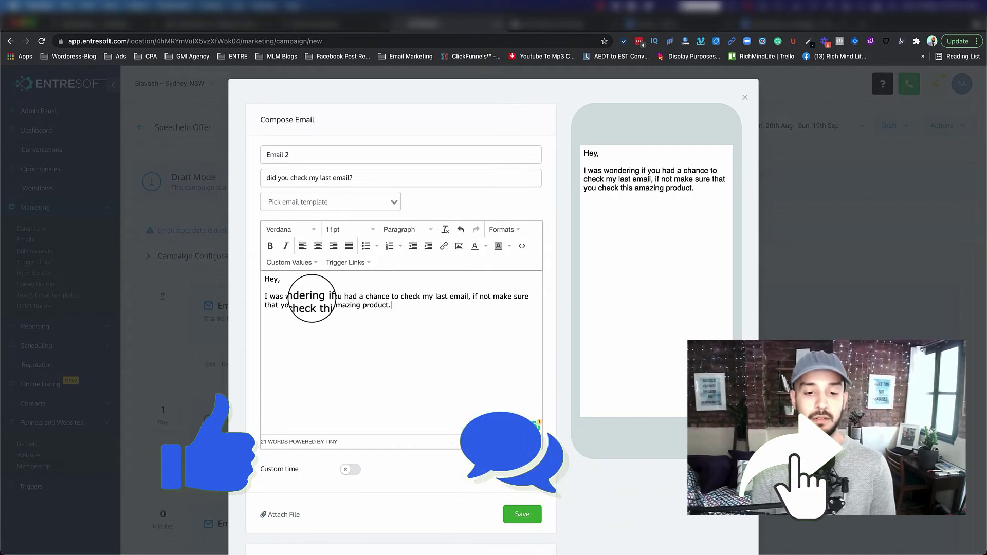
pyautogui.hotkey('shift', 'Home')
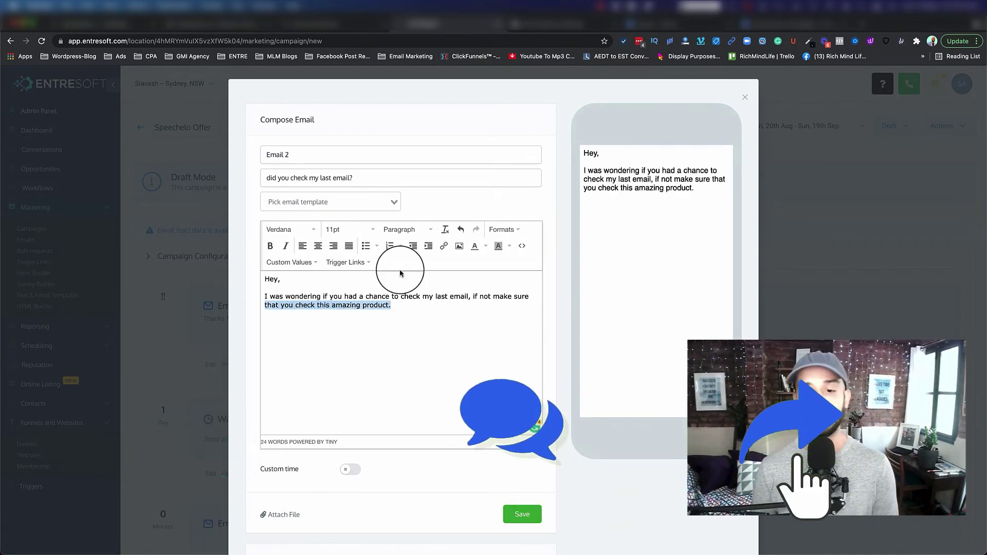
pyautogui.click(444, 245)
pyautogui.hotkey('ctrl', 'v')
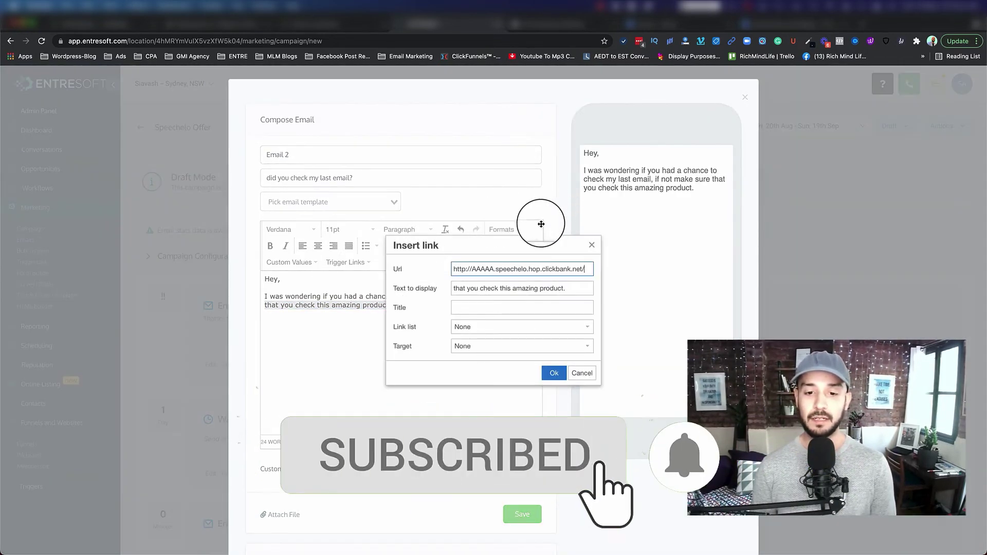
pyautogui.click(554, 371)
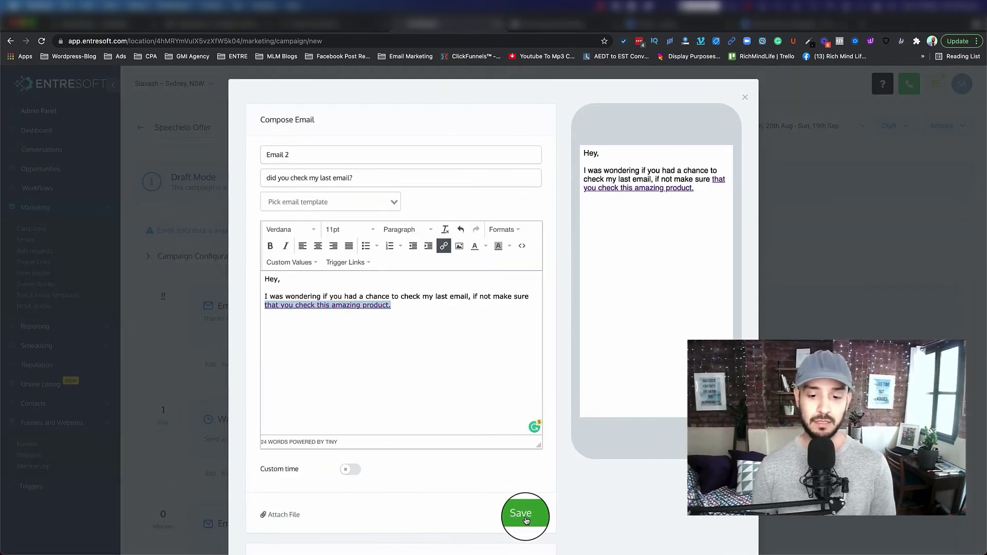
# Save Email 2 into the campaign.
pyautogui.click(147, 505)
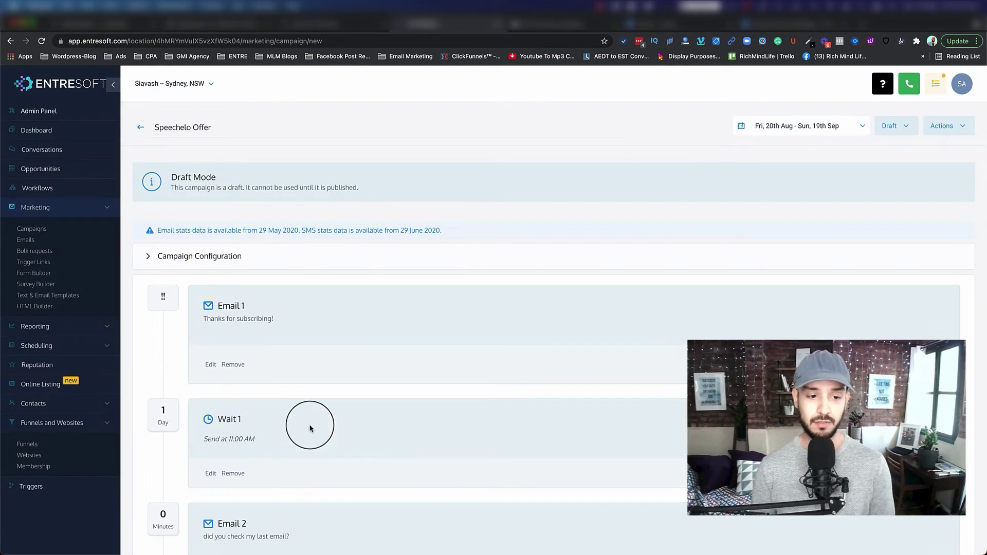
pyautogui.scroll(-3, 308, 425)
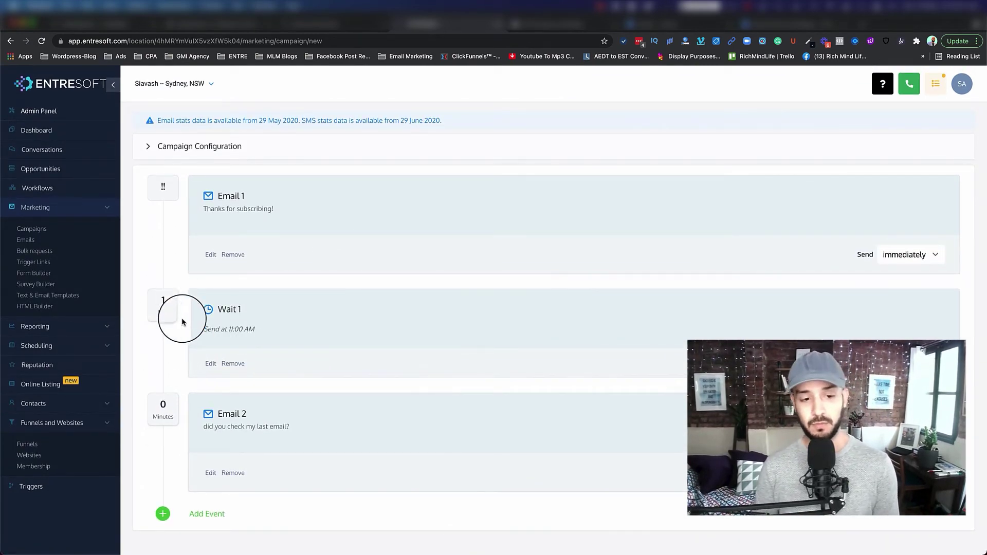
pyautogui.scroll(-1, 217, 392)
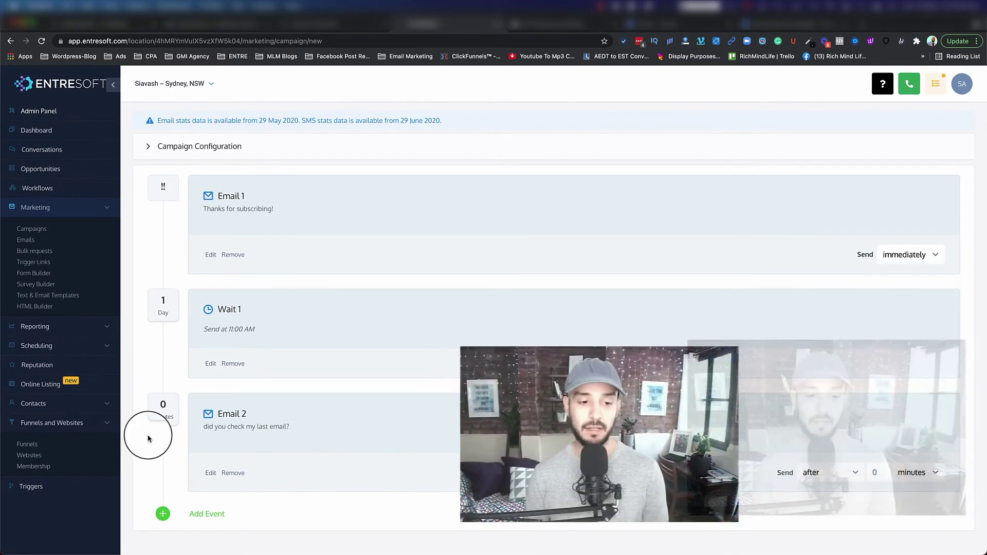
# Add Email 3 with placeholder subject 'fdsaf' and body 'gasdf', and save it.
pyautogui.click(198, 522)
pyautogui.click(430, 208)
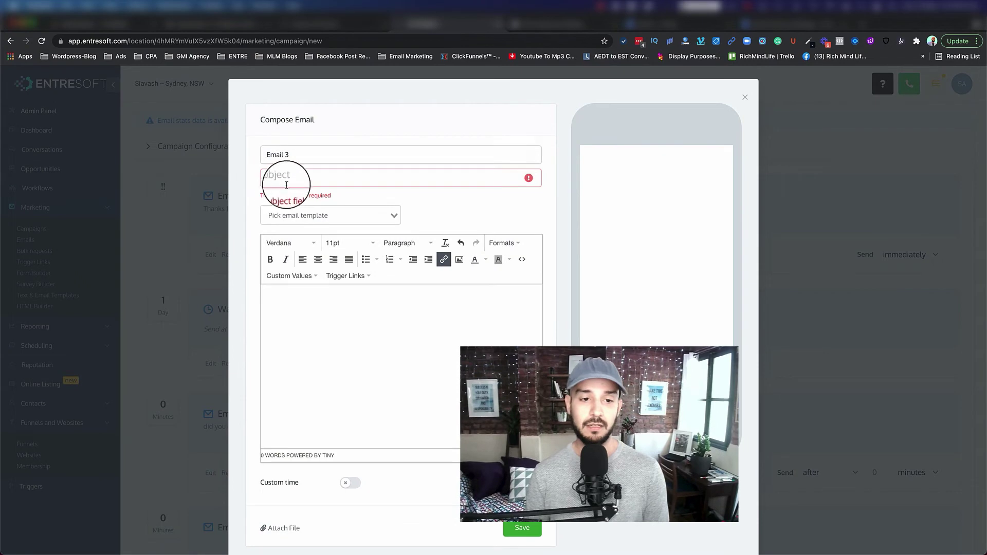
pyautogui.click(287, 189)
pyautogui.write('fdsaf')
pyautogui.click(304, 324)
pyautogui.write('gasdf')
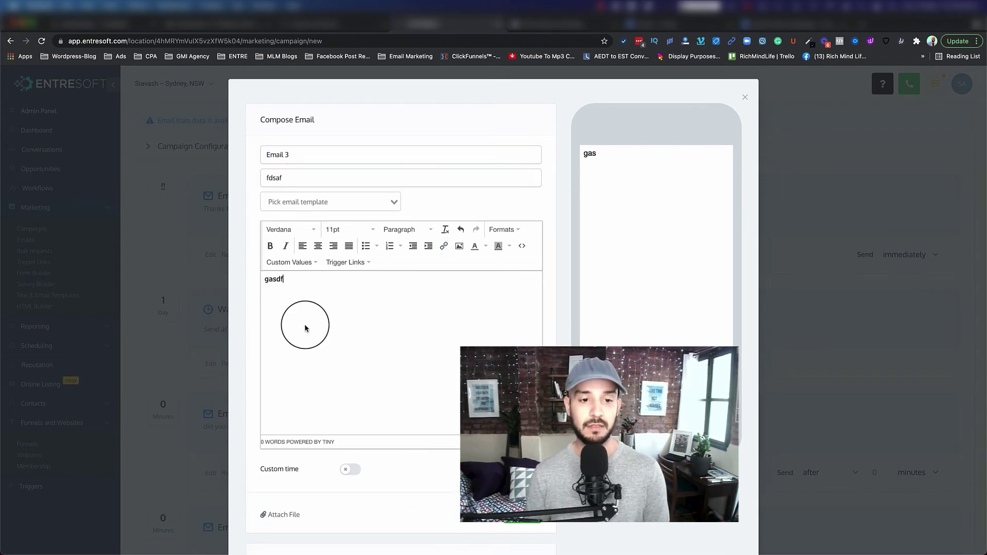
pyautogui.click(527, 521)
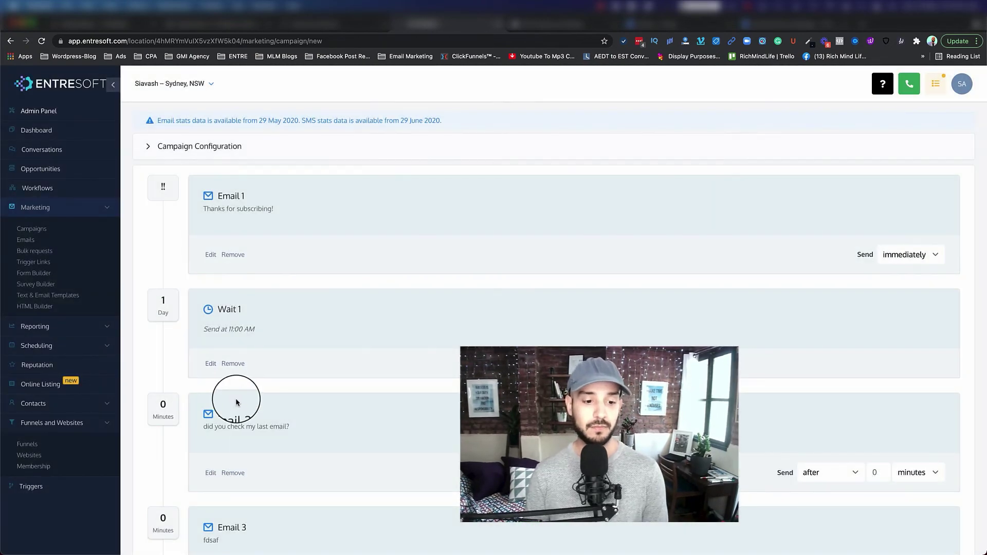
pyautogui.scroll(-3, 155, 437)
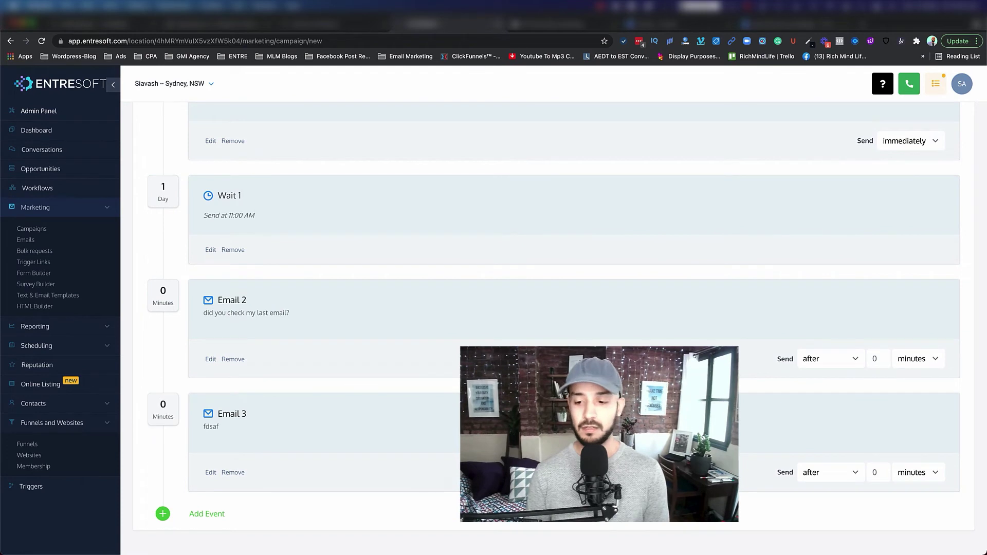
# Schedule Email 3 to send 2 days after the previous step.
pyautogui.click(822, 475)
pyautogui.click(822, 476)
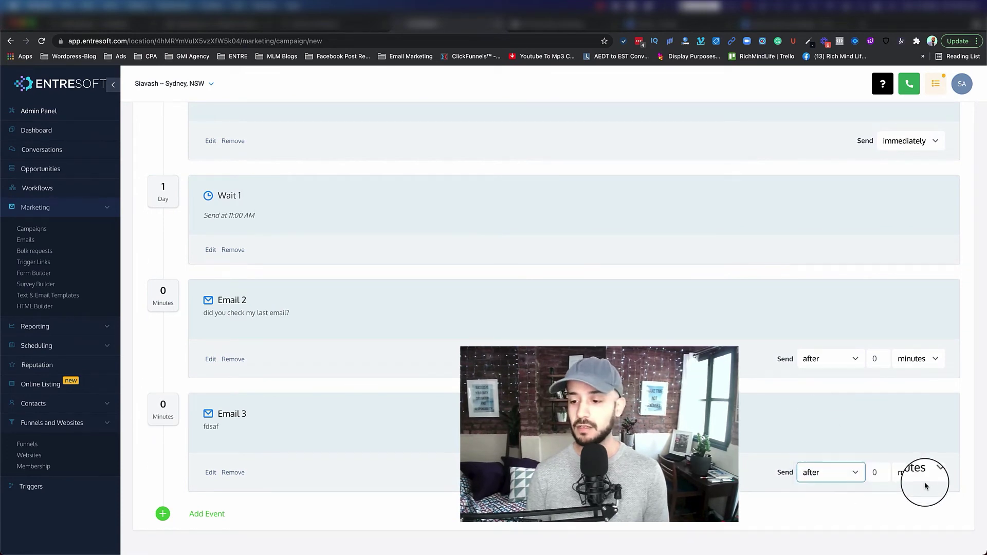
pyautogui.click(918, 473)
pyautogui.click(903, 501)
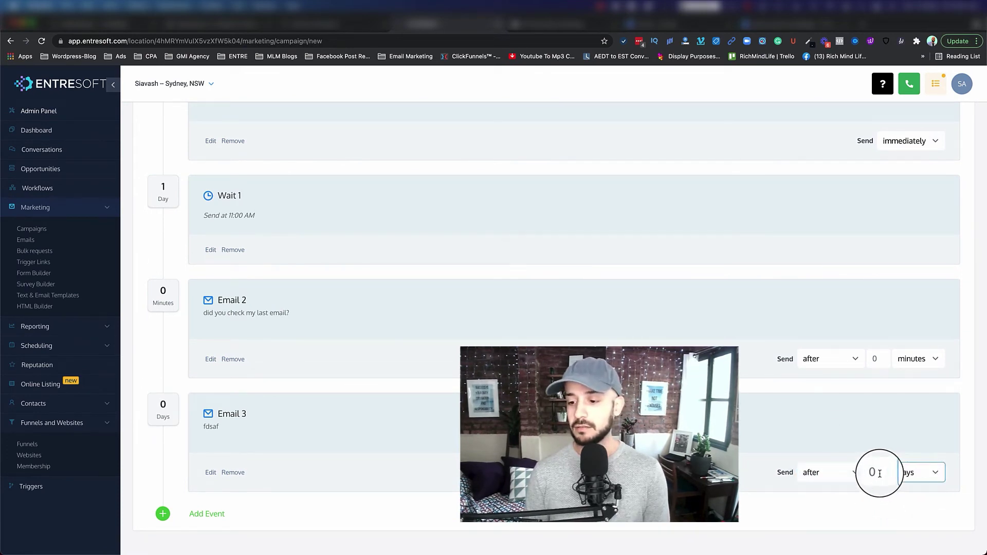
pyautogui.write('2')
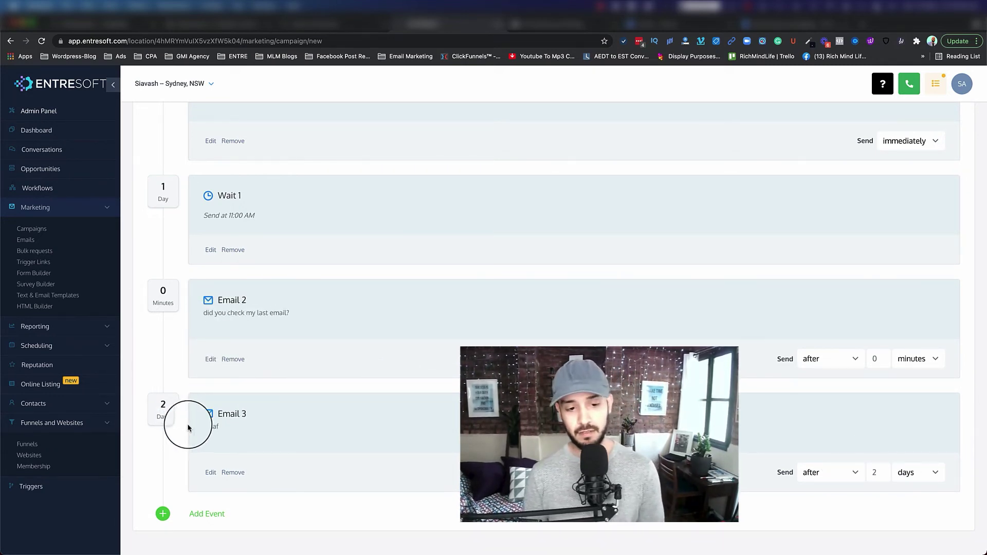
pyautogui.scroll(3, 341, 258)
pyautogui.scroll(2, 341, 258)
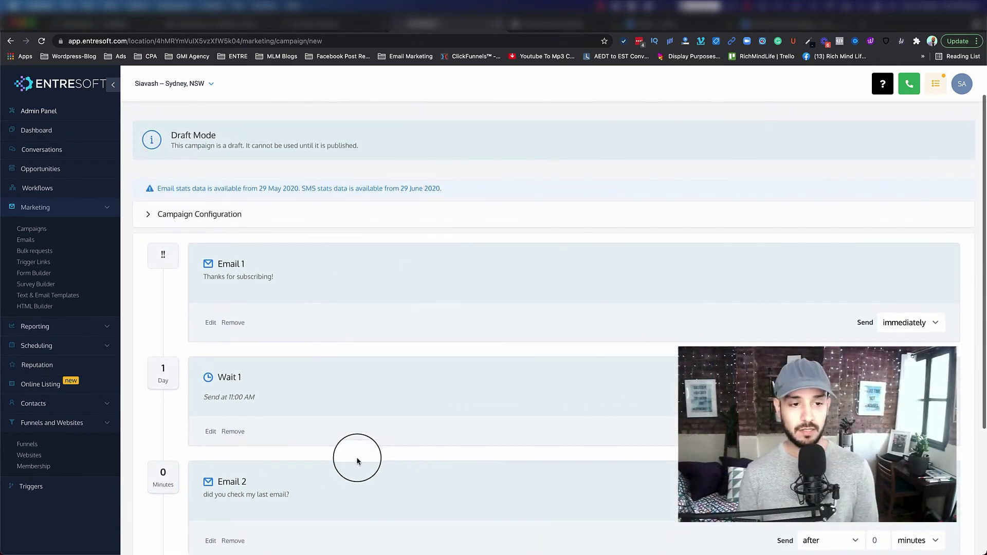
# In Campaign Configuration, leave Next Campaign unselected and switch Stop on response off.
pyautogui.click(146, 227)
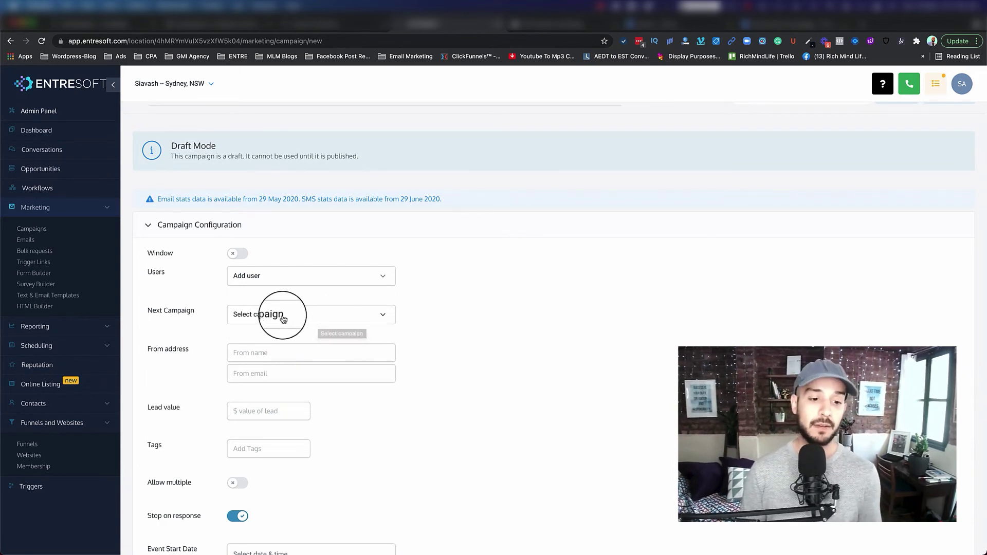
pyautogui.click(302, 315)
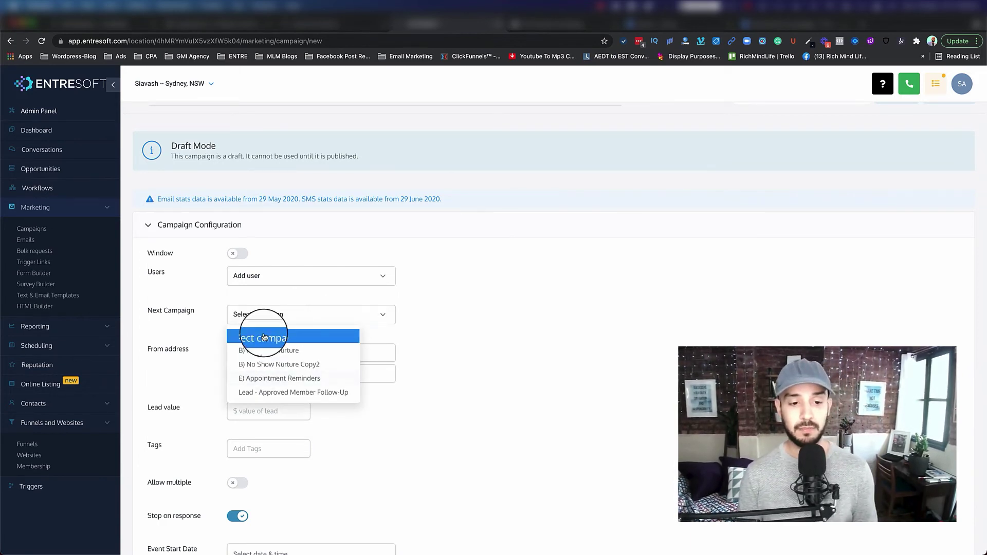
pyautogui.click(210, 313)
pyautogui.scroll(-2, 200, 319)
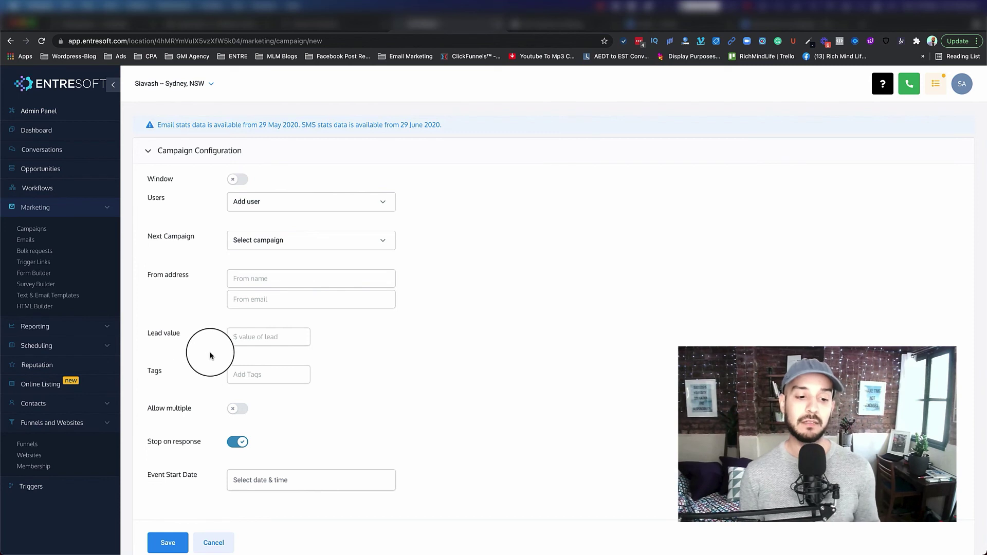
pyautogui.scroll(-1, 196, 396)
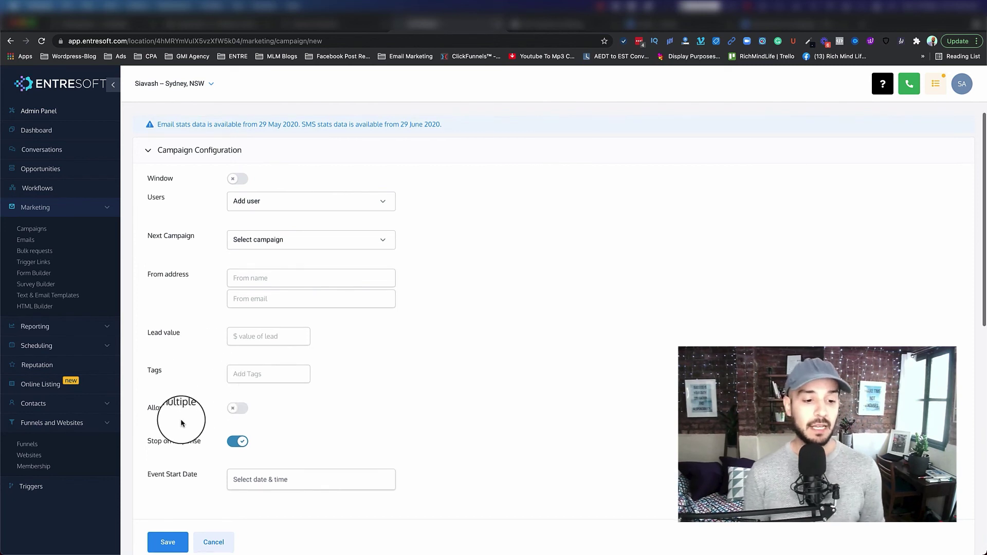
pyautogui.click(240, 442)
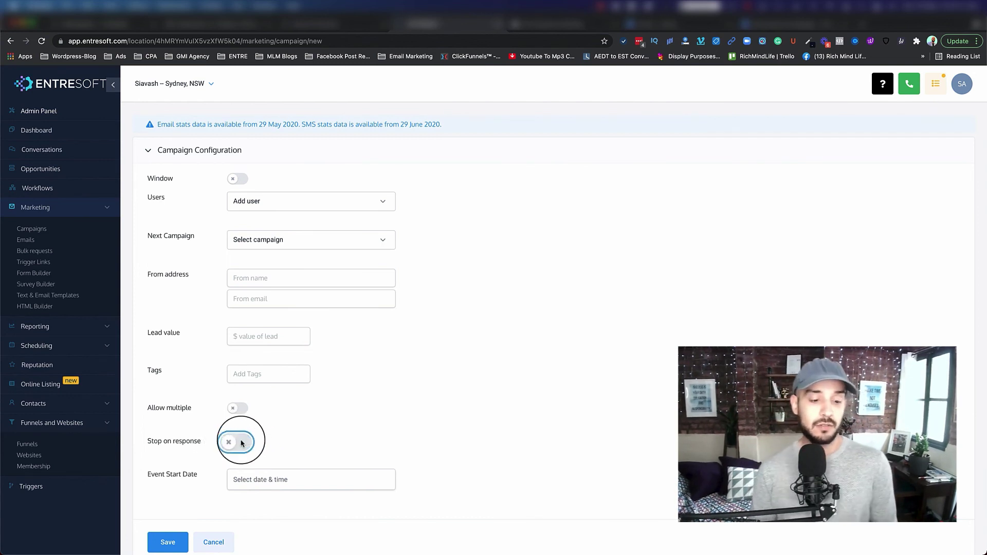
pyautogui.scroll(-2, 258, 445)
# Change the Speechelo Offer campaign's status from Draft to the publish option.
pyautogui.scroll(-8, 166, 460)
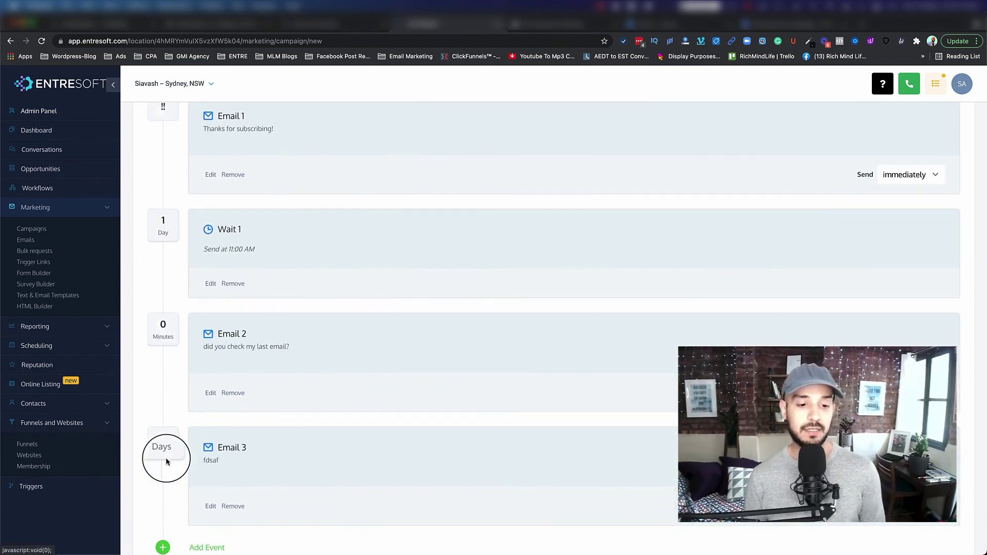
pyautogui.scroll(5, 458, 379)
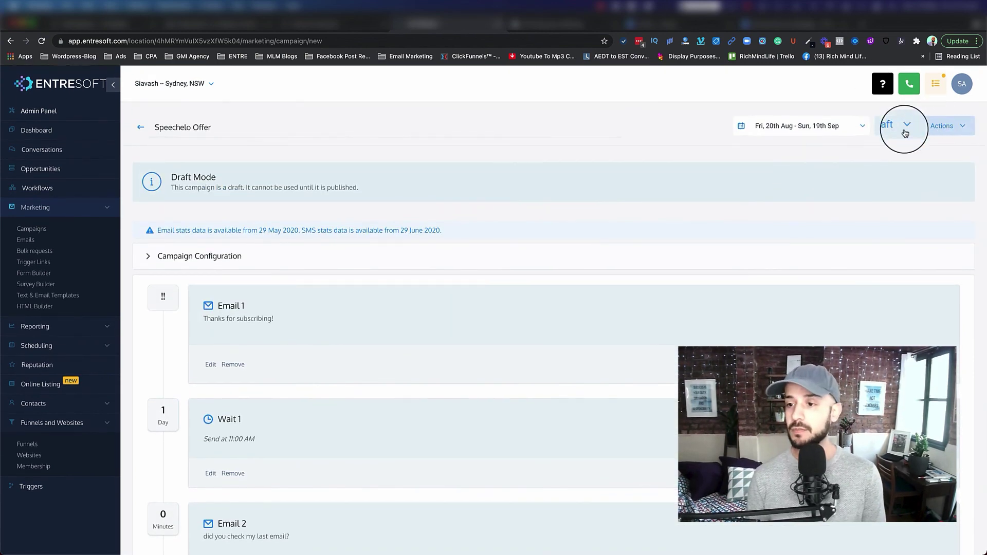
pyautogui.click(906, 134)
pyautogui.click(891, 145)
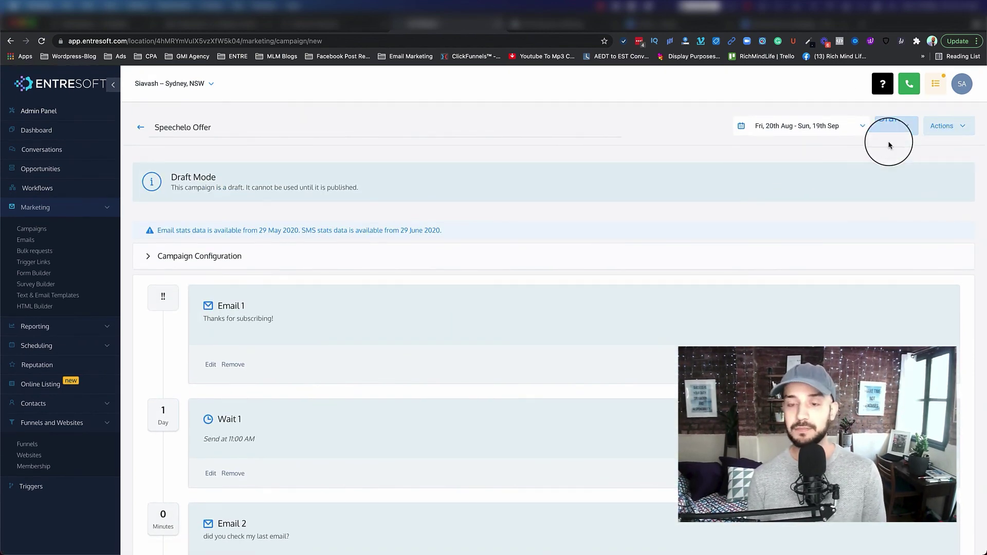